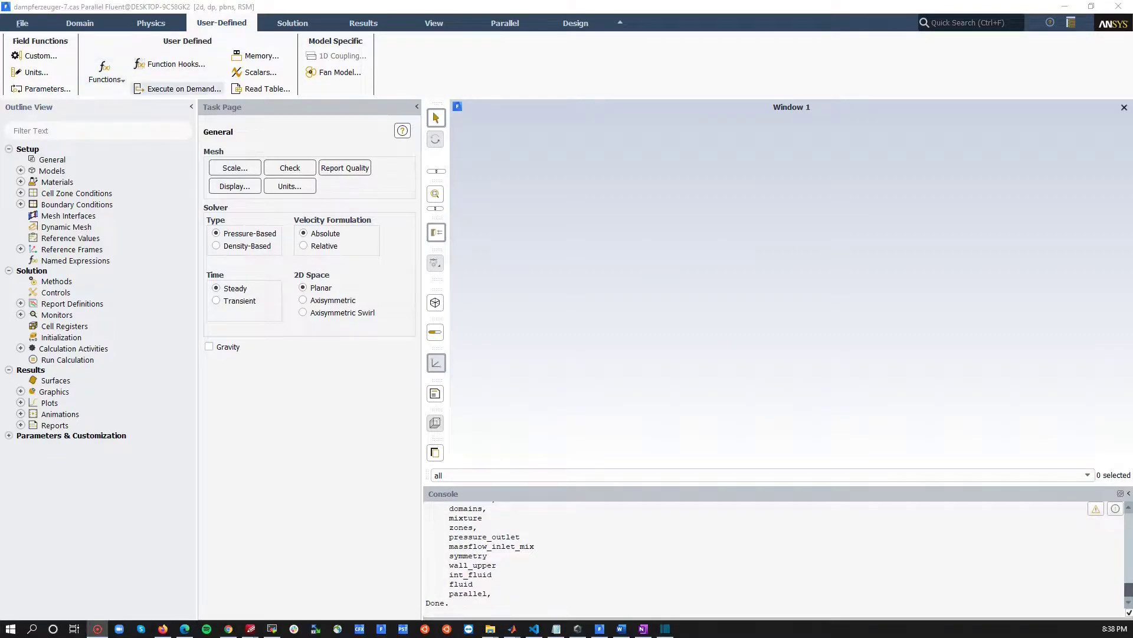
- In Compiled UDFs, replace the library name libudf with UDoneS and select it for copying
click(105, 71)
click(113, 107)
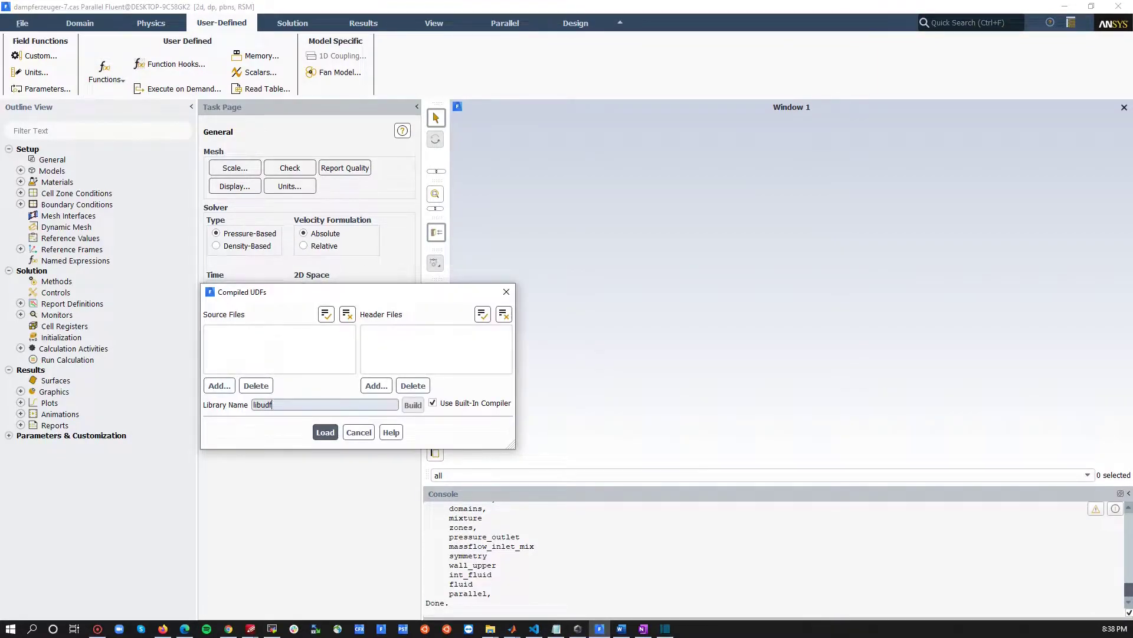
double_click(262, 404)
text(UDO)
key(BackSpace)
key(BackSpace)
text(DoneS)
key(ctrl+a)
- Paste the UDRGM_Ideal_Gas folder path into the file dialog and add UDF_Ideal_Gas.c
click(219, 386)
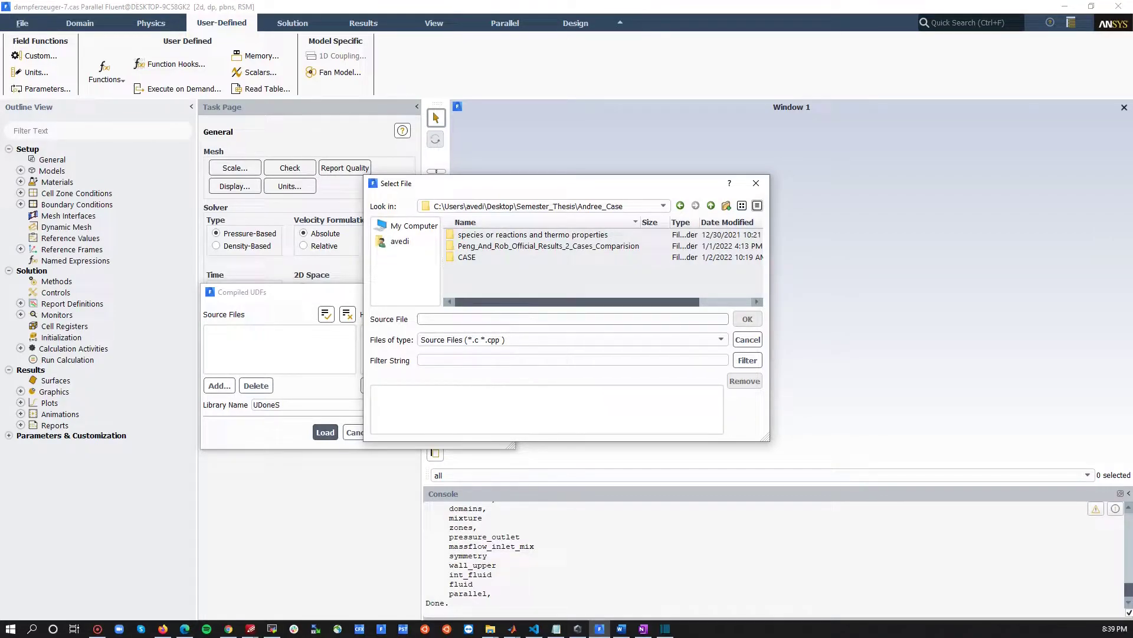
key(super+e)
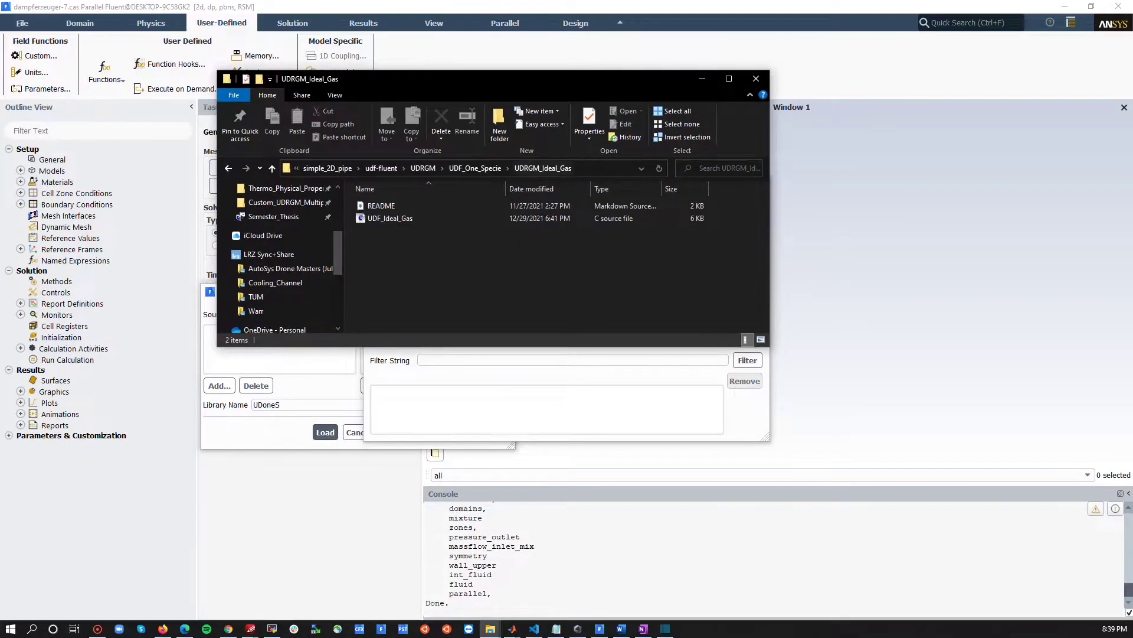
key(alt+d)
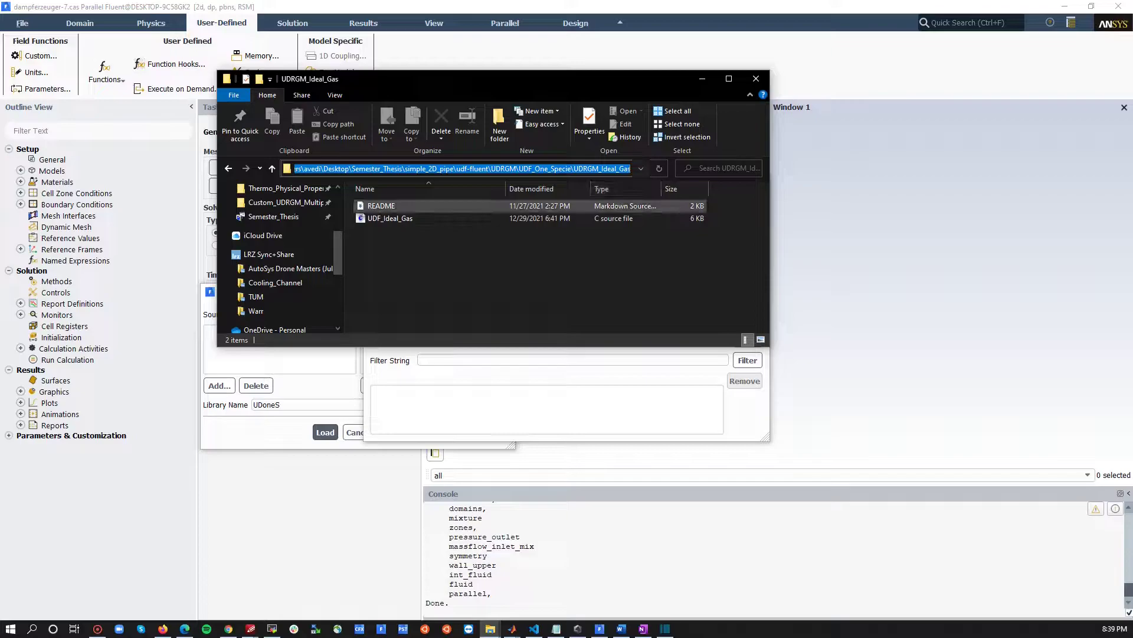
key(alt+Tab)
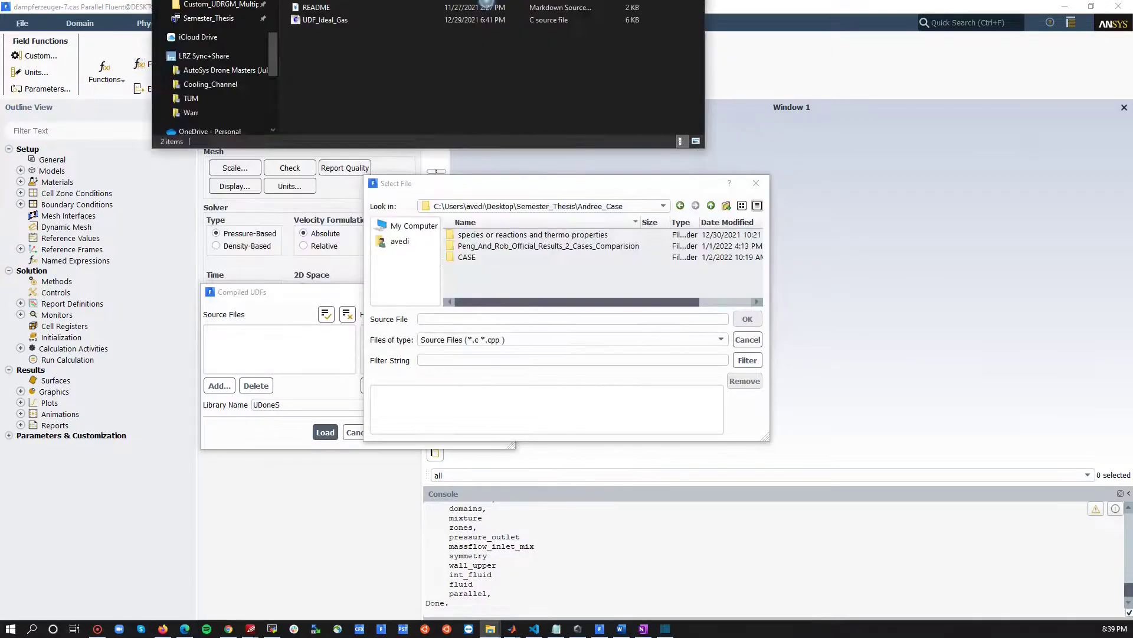
key(ctrl+v)
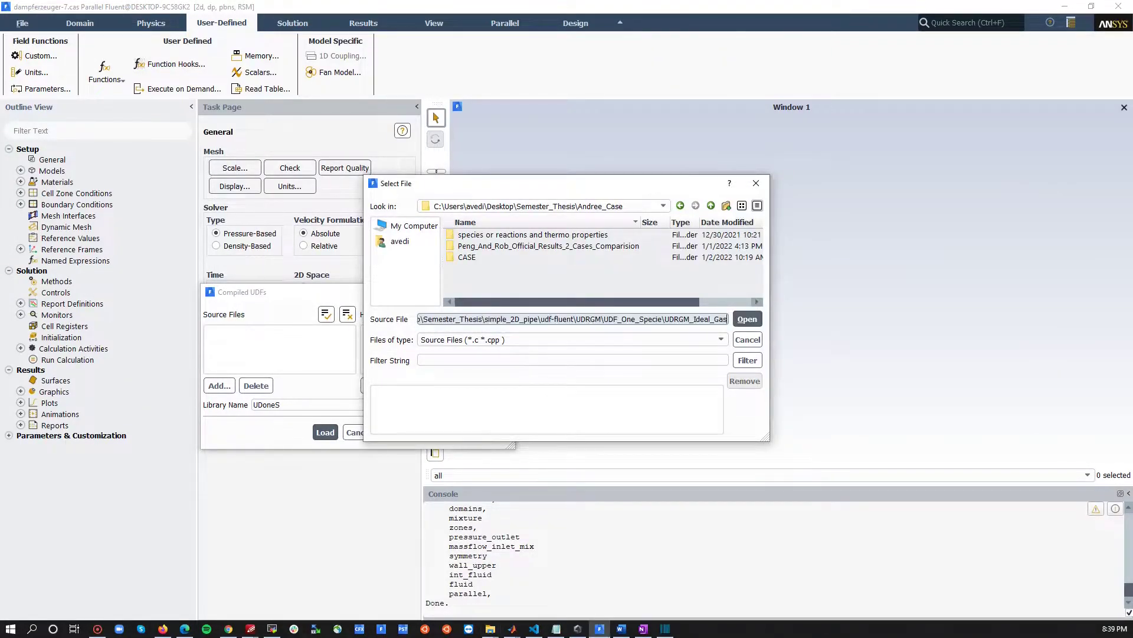
key(Return)
double_click(481, 234)
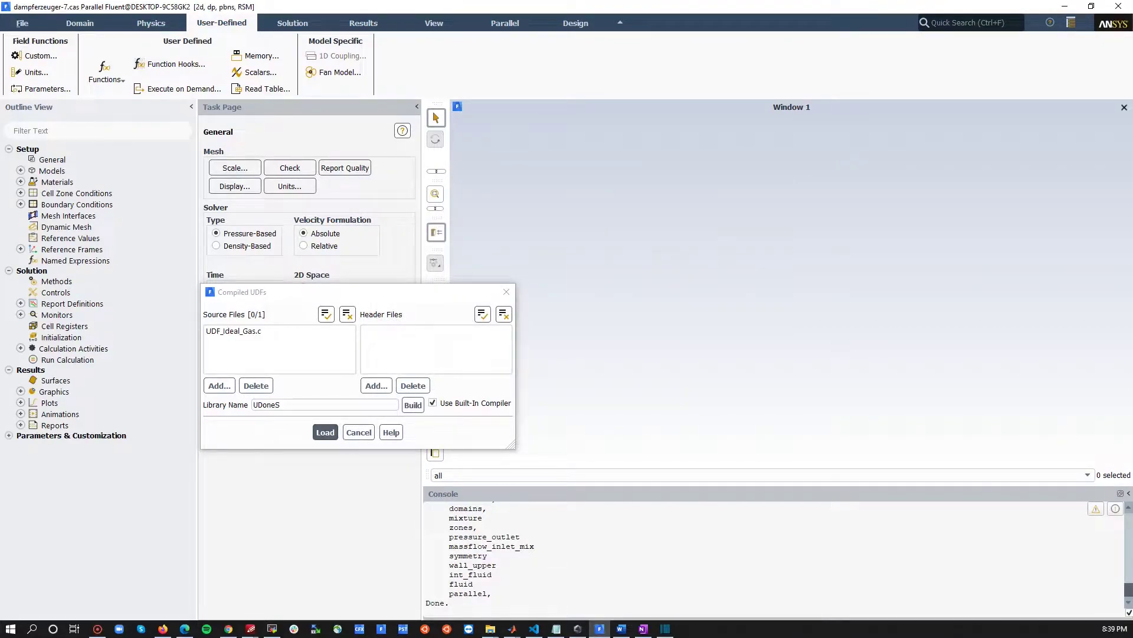
key(alt+Tab)
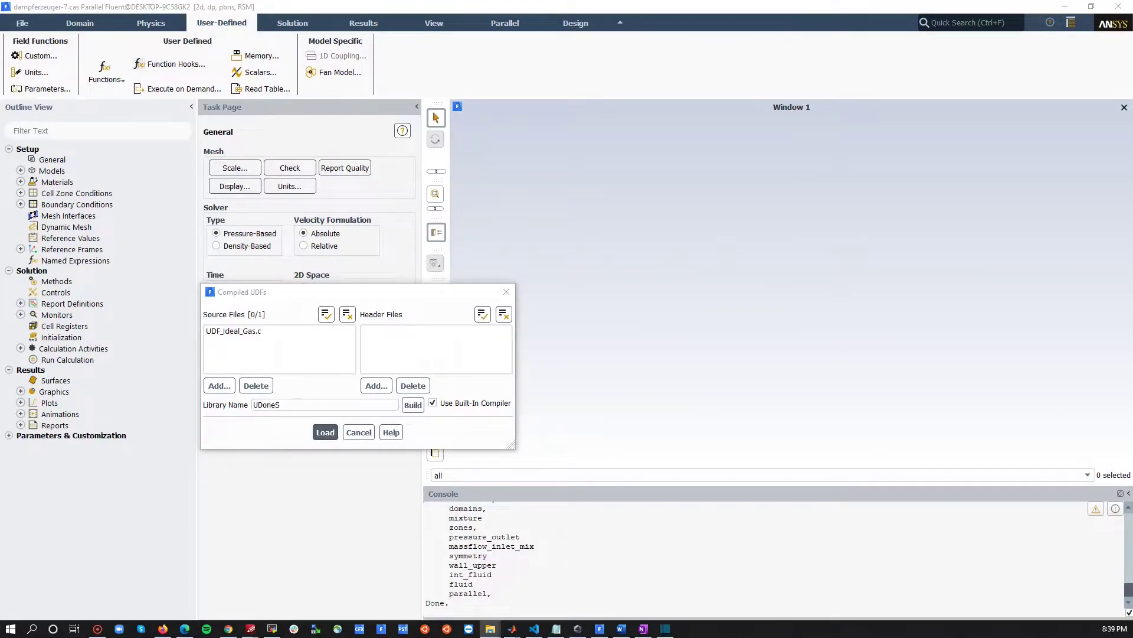
- Build and confirm UDoneS, then check the new UDoneS folder and the console's 2 warnings
click(413, 404)
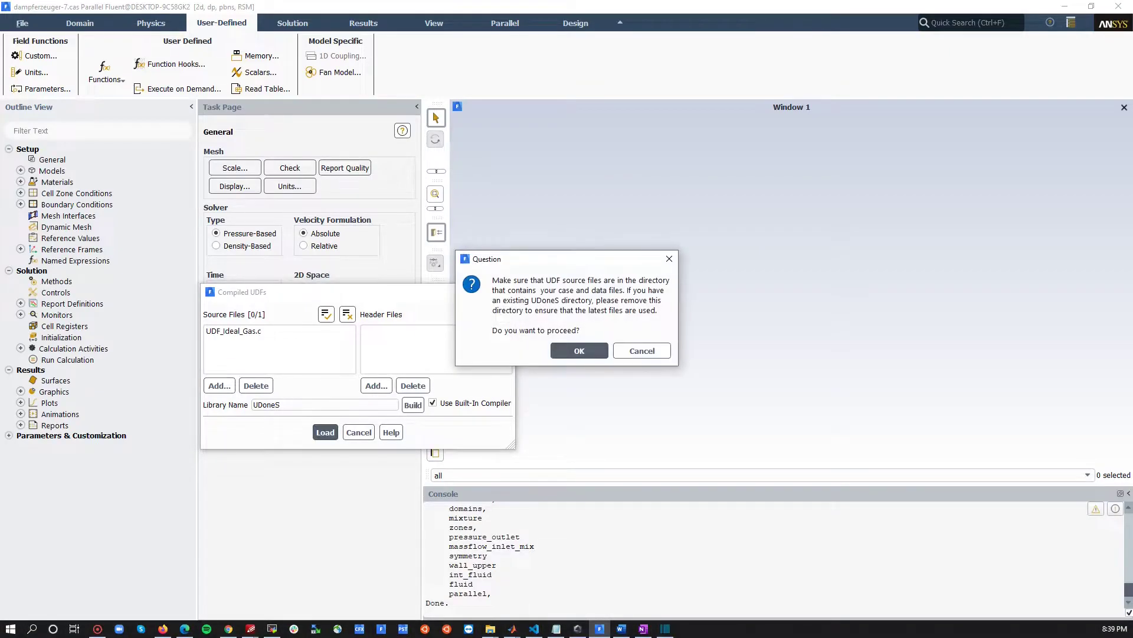
key(Return)
key(alt+Tab)
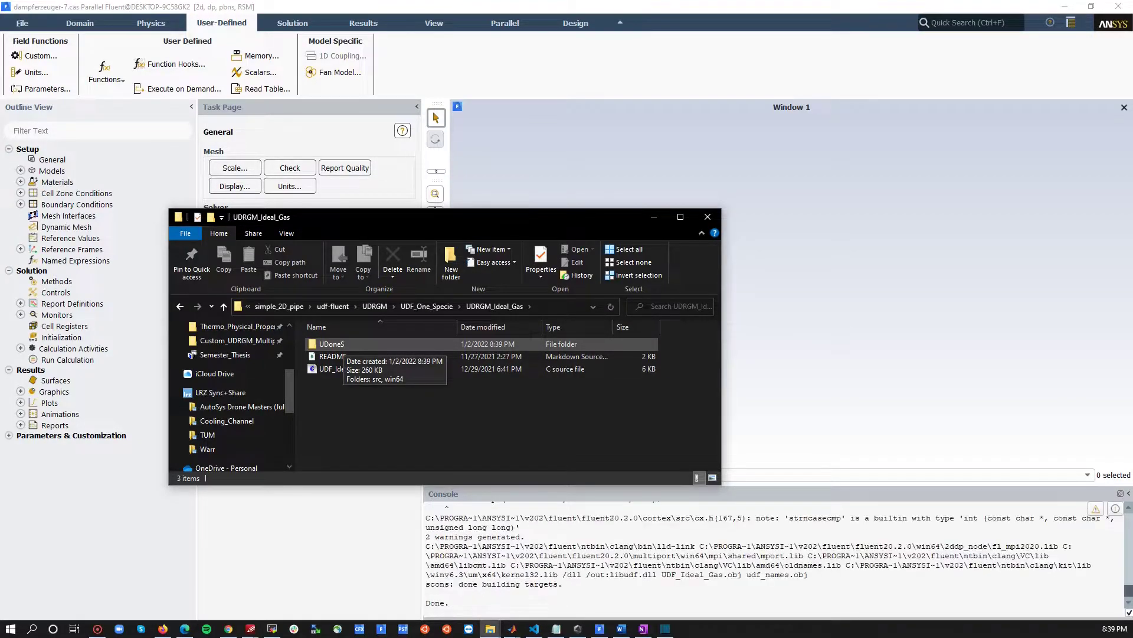
key(alt+Tab)
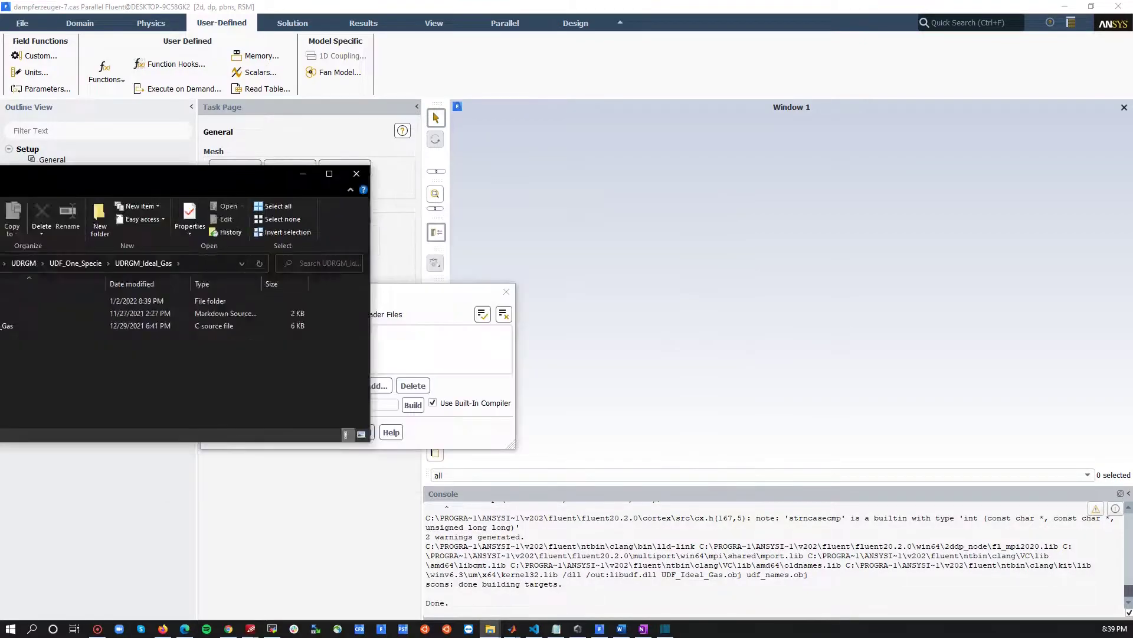
scroll(767, 558, up, 2)
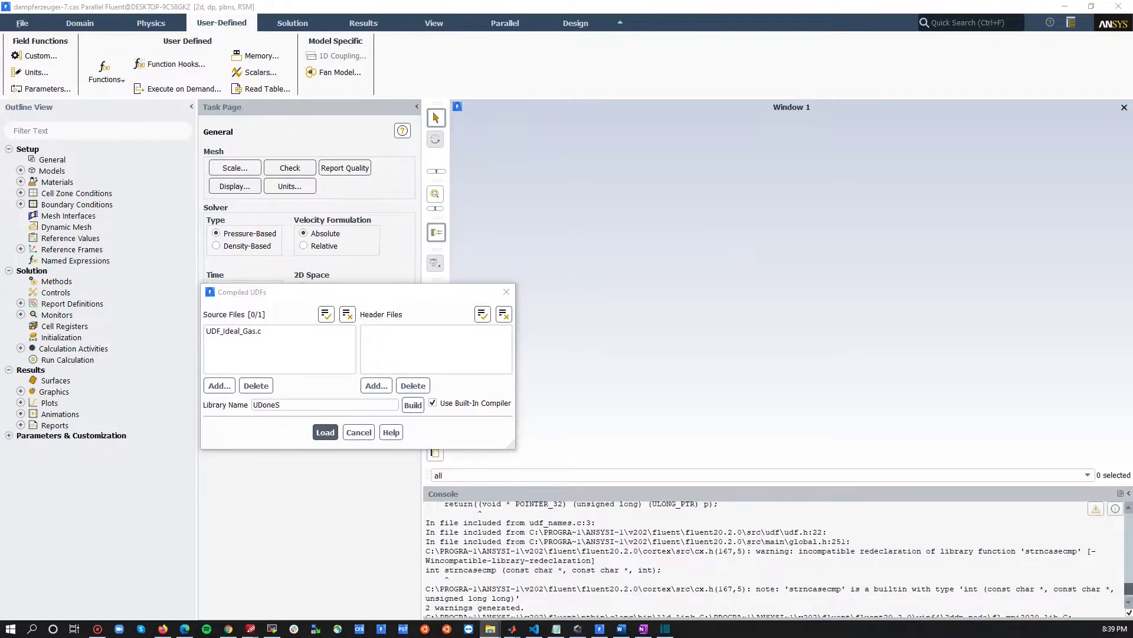
scroll(763, 558, down, 2)
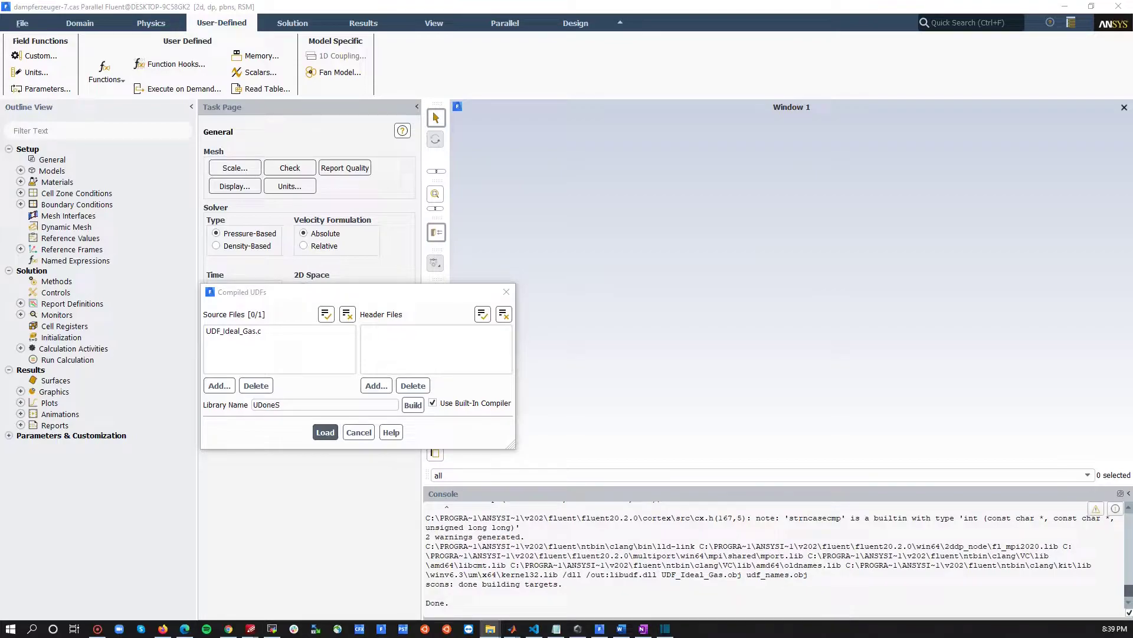
scroll(763, 558, up, 1)
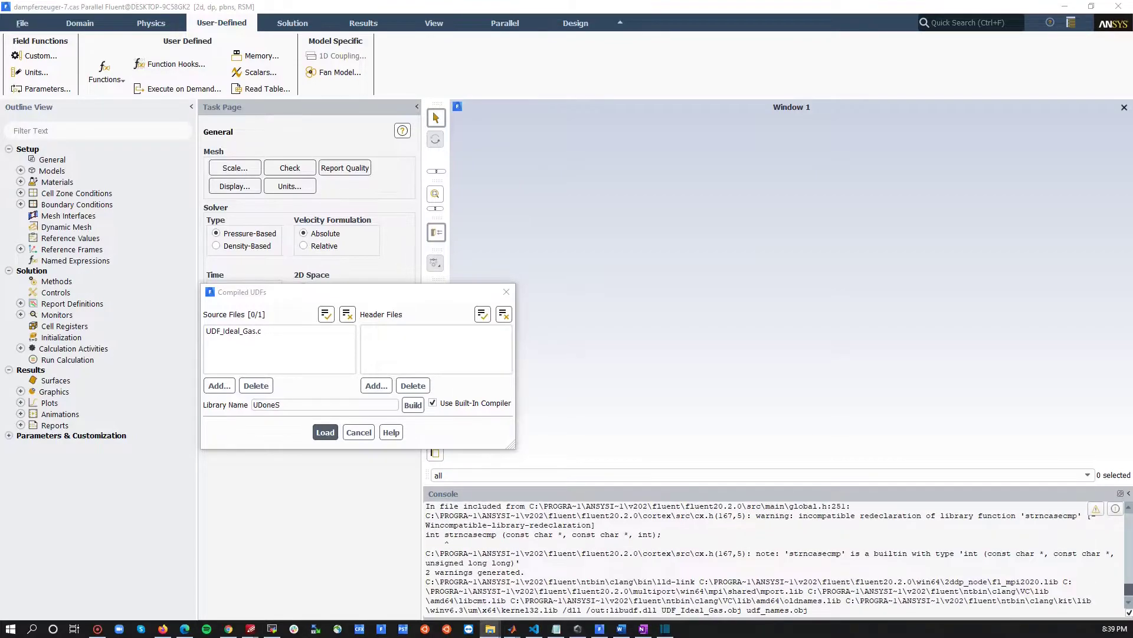
scroll(763, 557, up, 1)
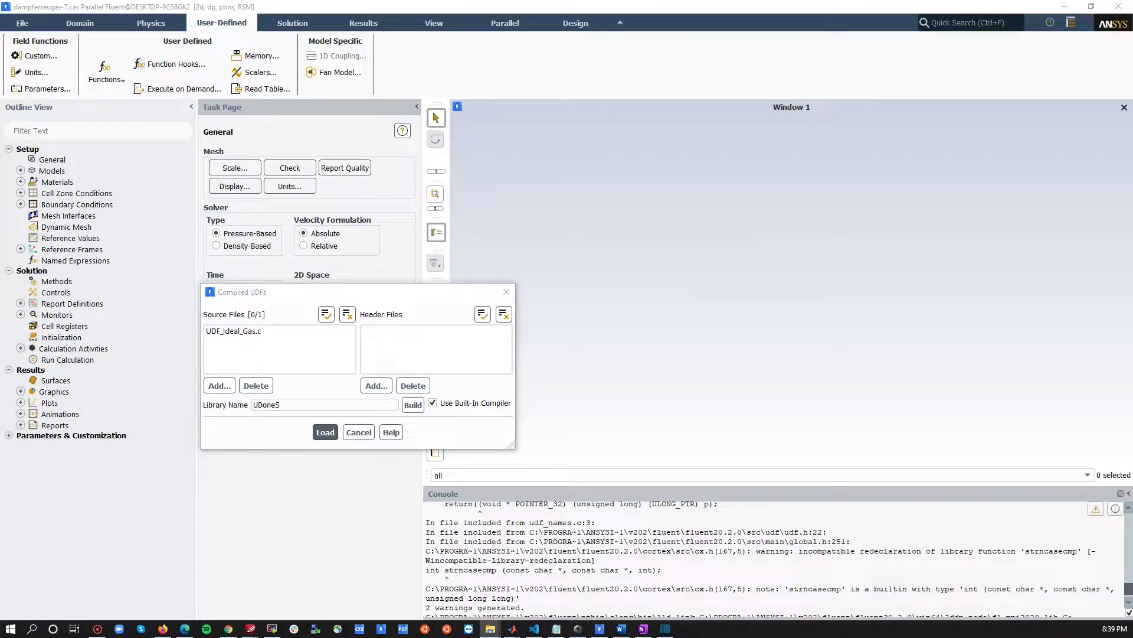
scroll(763, 558, up, 1)
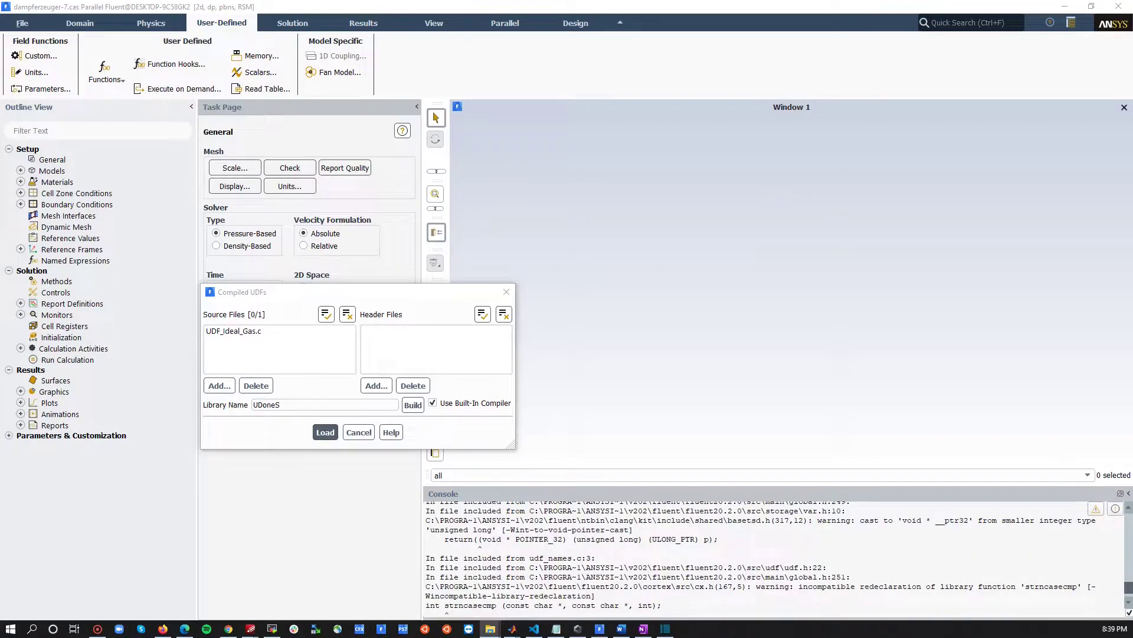
scroll(763, 558, down, 3)
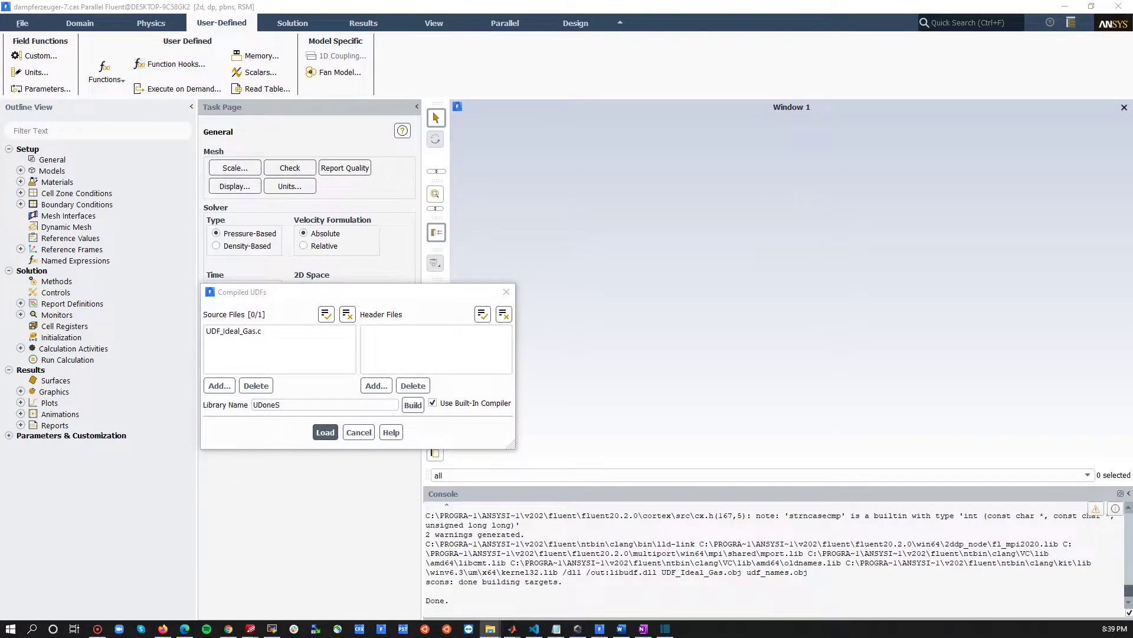
- Load UDoneS and run define/user-defined/real-gas-models/user-defined-real-gas-model in the console
key(alt+Tab)
key(ctrl+c)
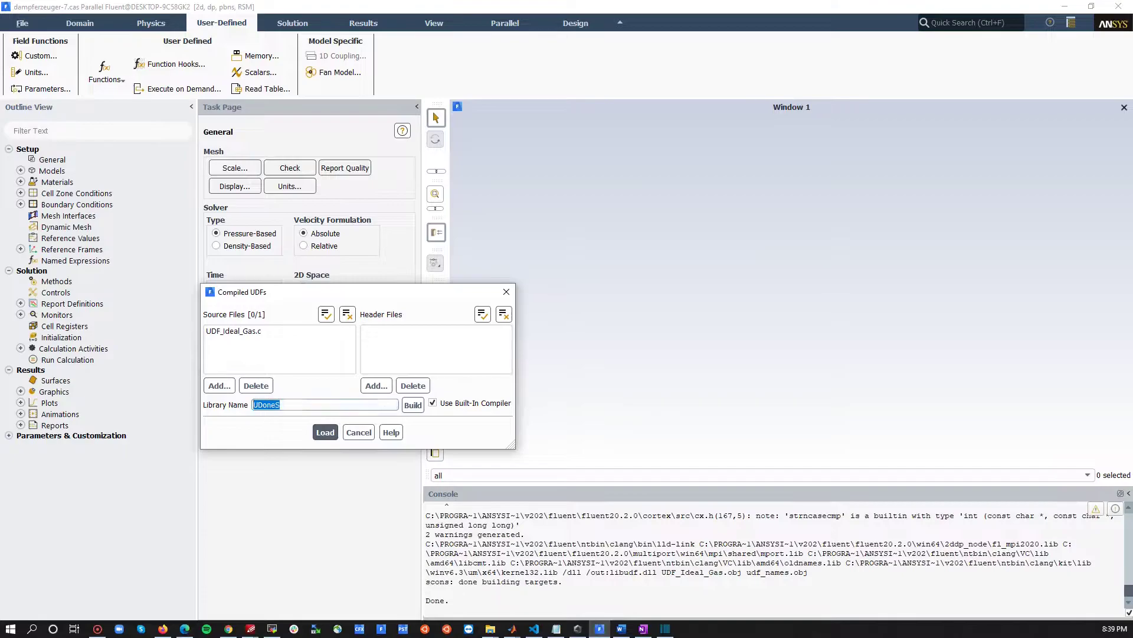
key(Return)
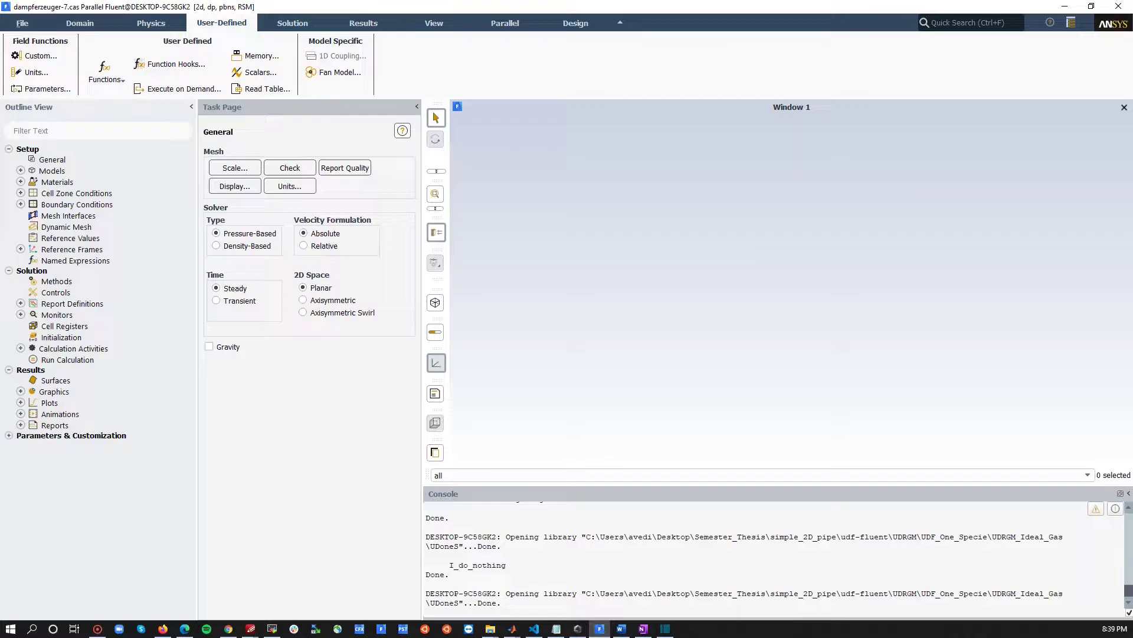
key(alt+Tab)
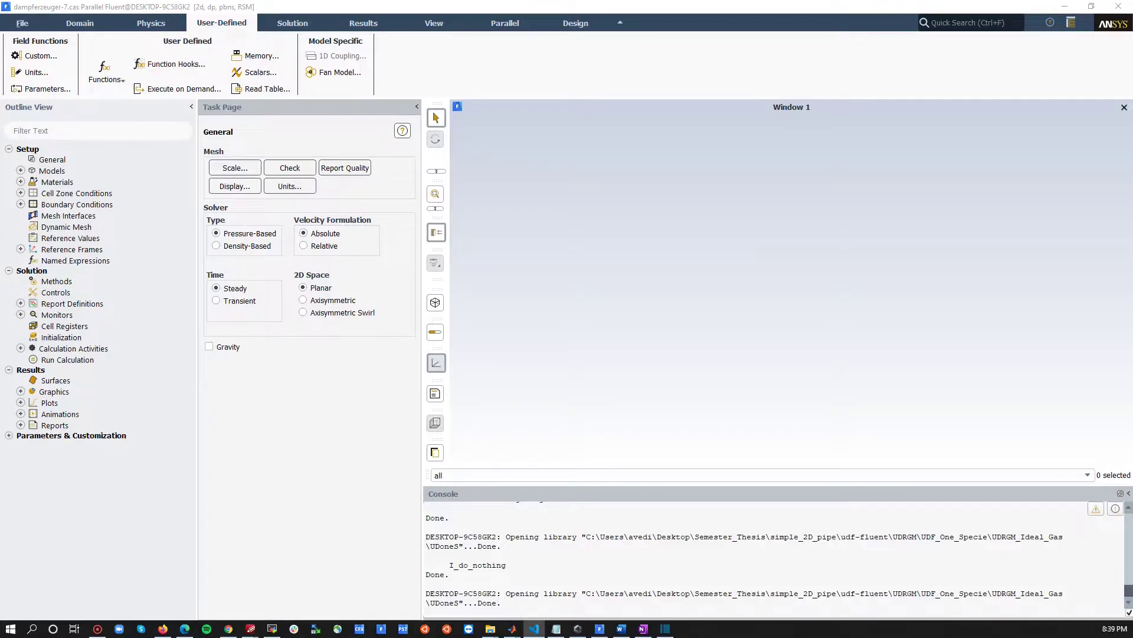
key(alt+Tab)
text(define/user-defined/real-gas-models/user-defined-real-gas-model)
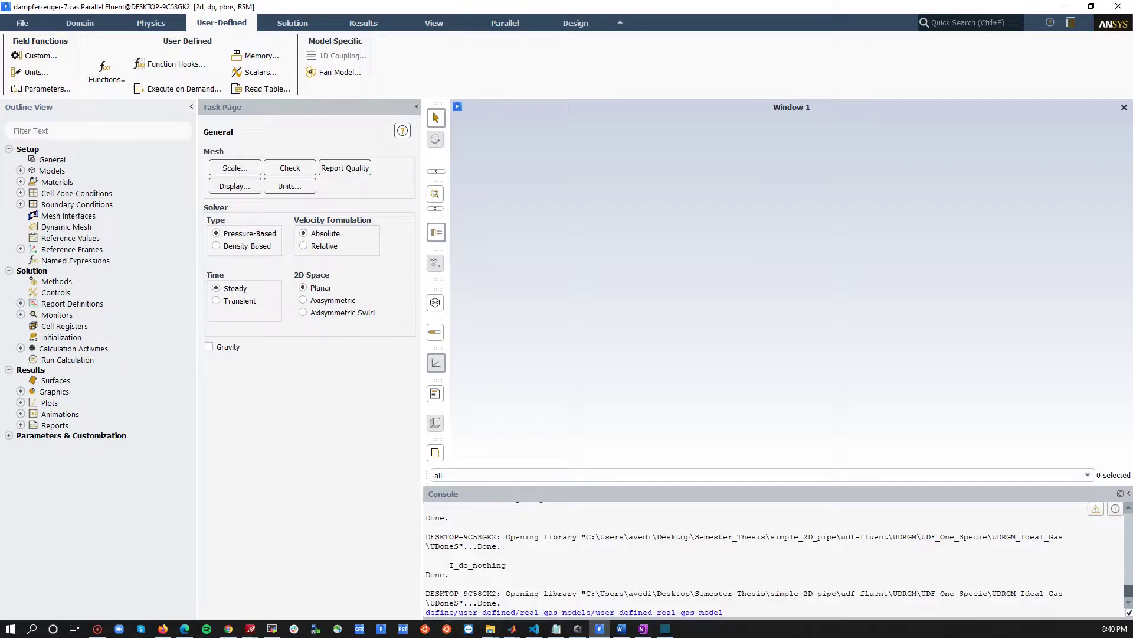
key(Return)
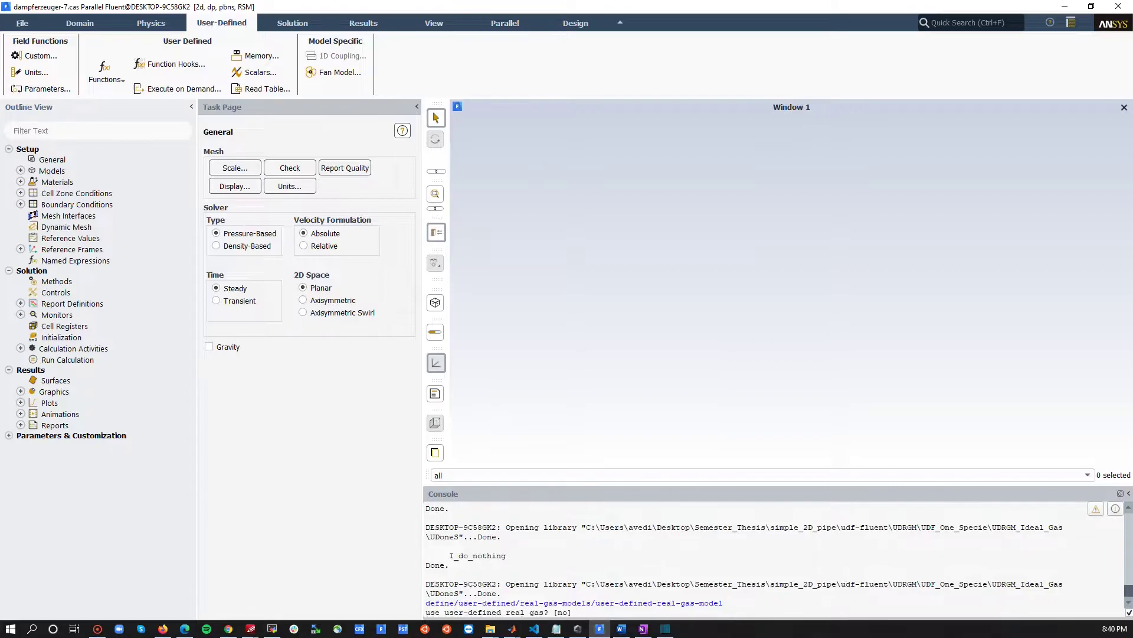
- Answer yes and enter UDoneS as the user-defined real gas library
text(yes)
key(Return)
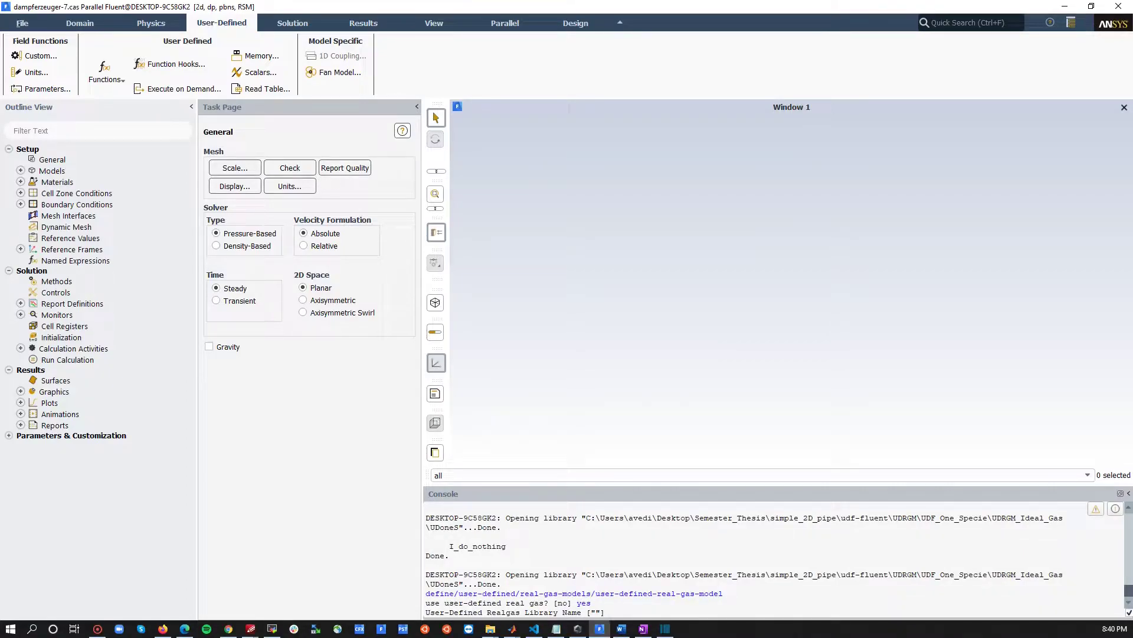
key(super+e)
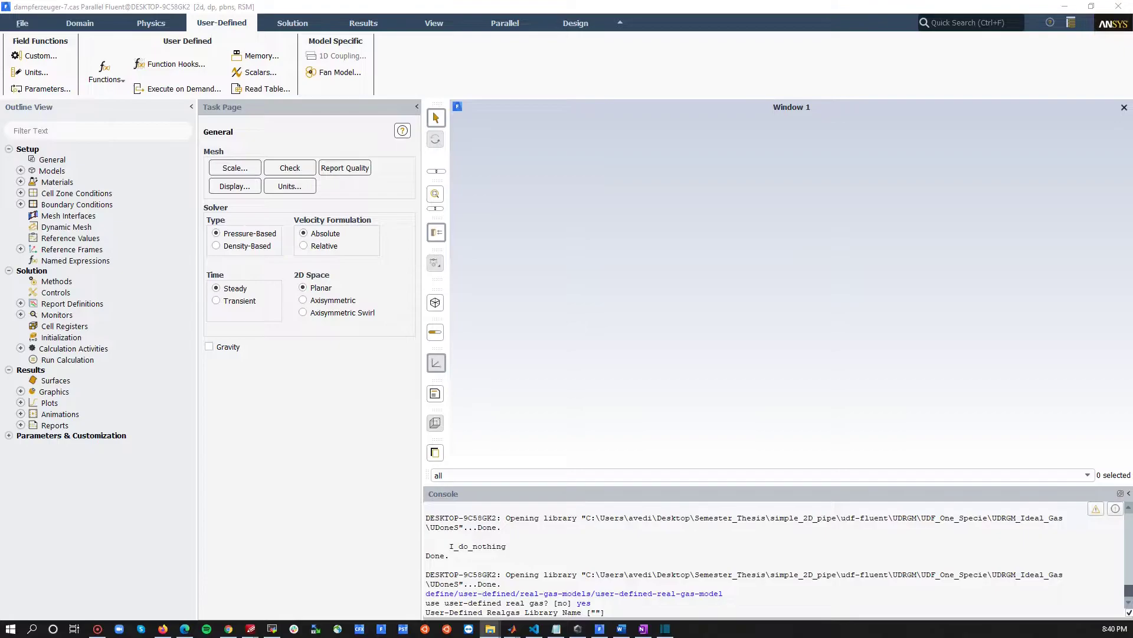
key(alt+Tab)
key(ctrl+v)
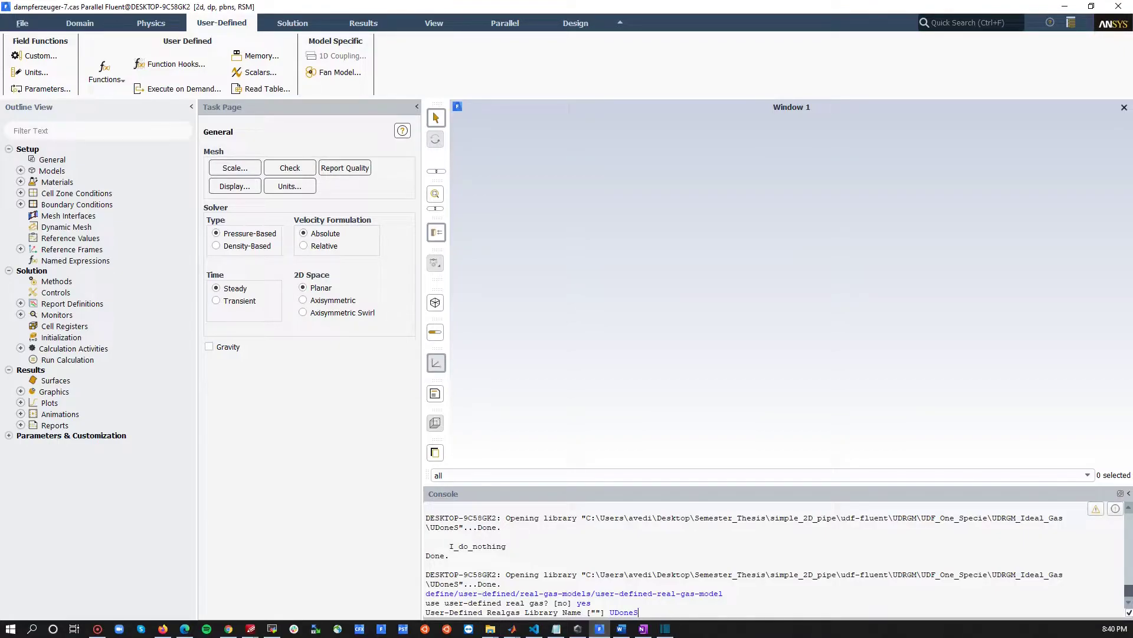
key(Return)
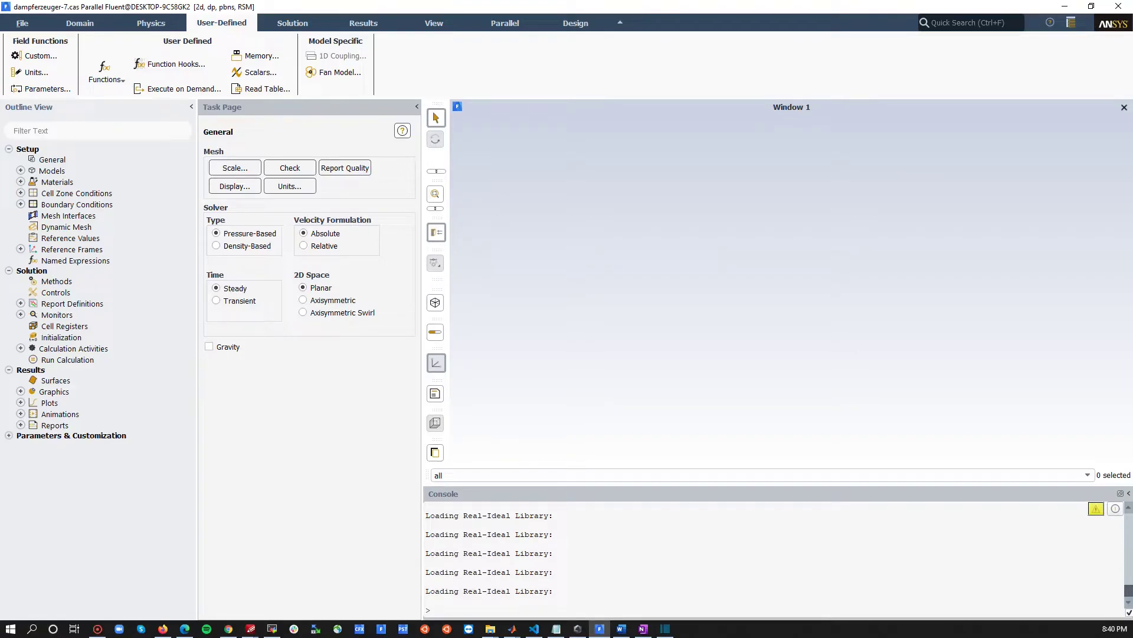
- Remove UDF_Ideal_Gas.c from the Compiled UDFs source file list
click(105, 71)
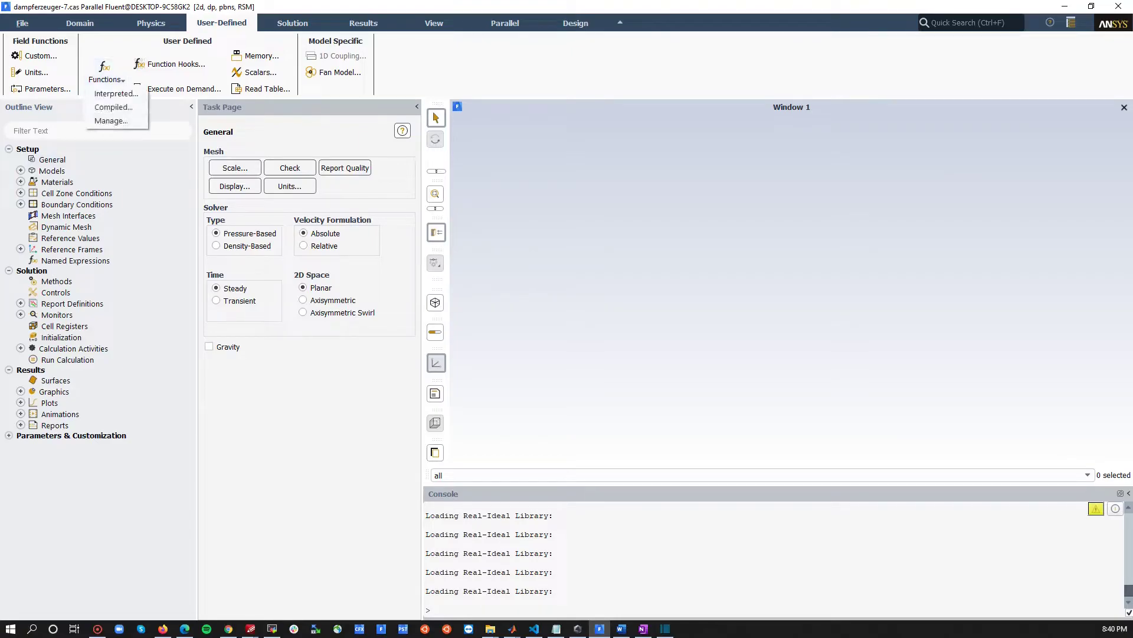
click(112, 104)
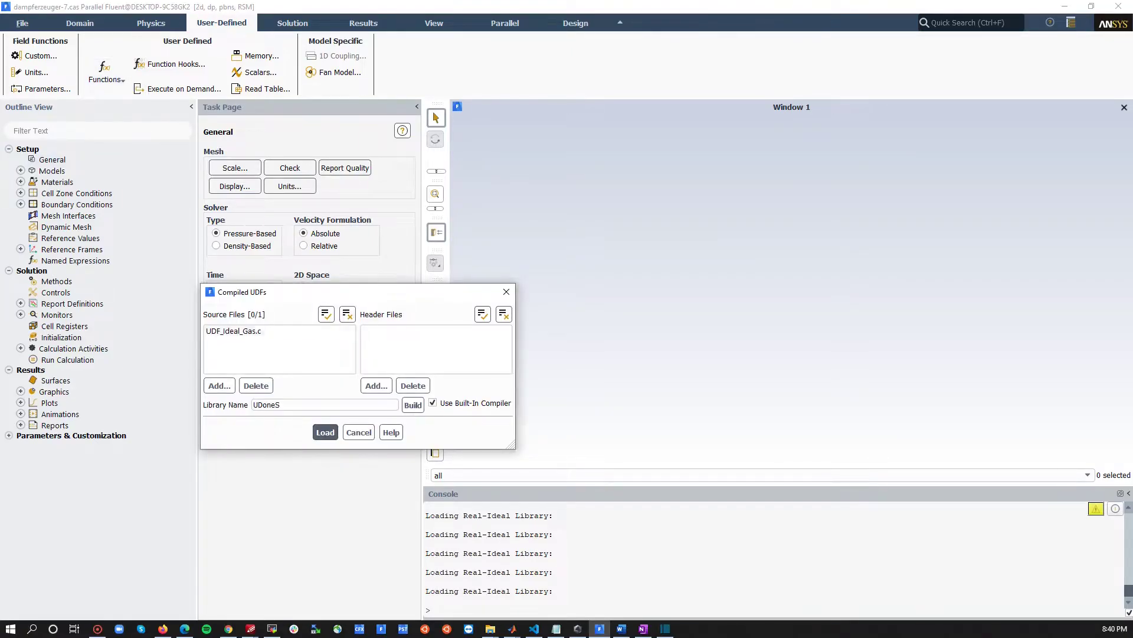
click(247, 330)
click(256, 386)
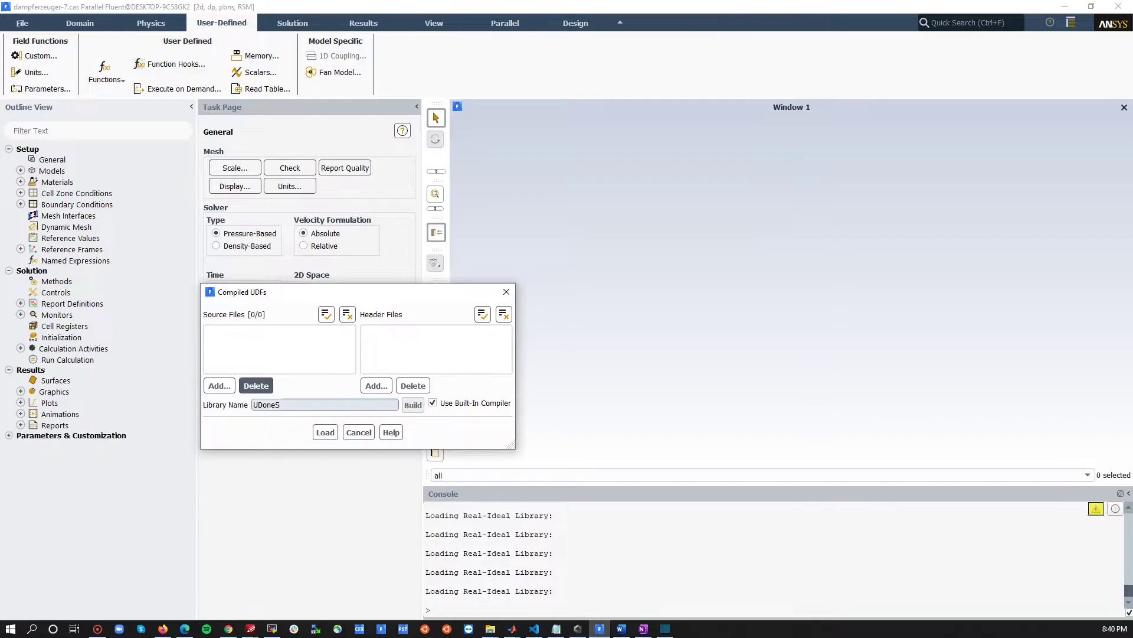
- Add UDF_Multiple-Species Real Gas Model.c from Custom_UDRGM_Multiple_Spiecies and name the library MultipleS
click(219, 386)
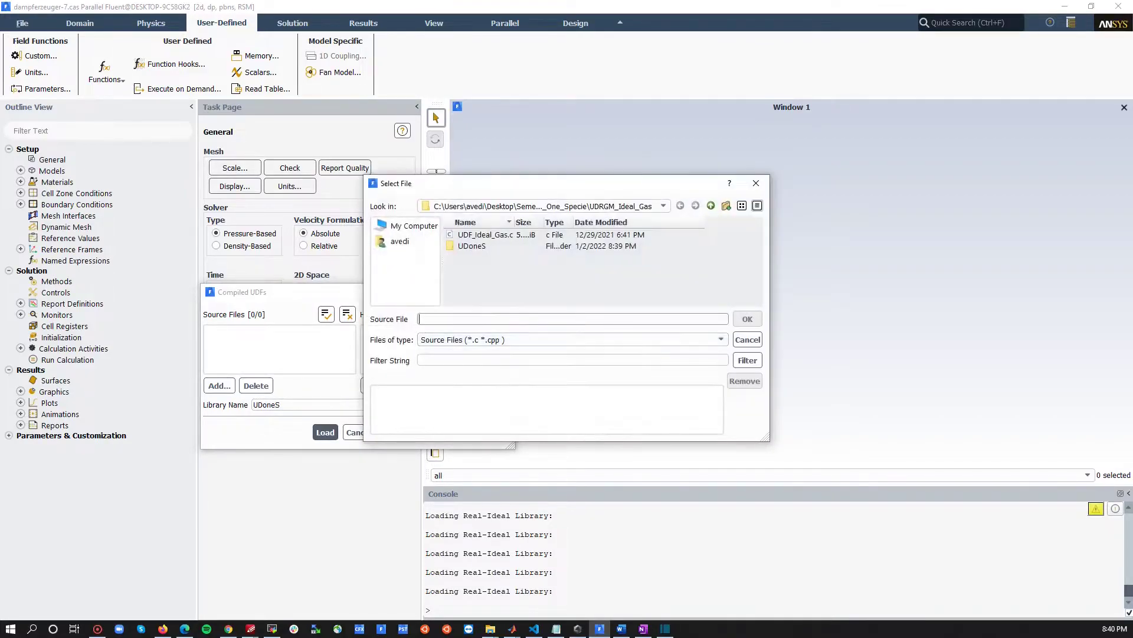
click(711, 205)
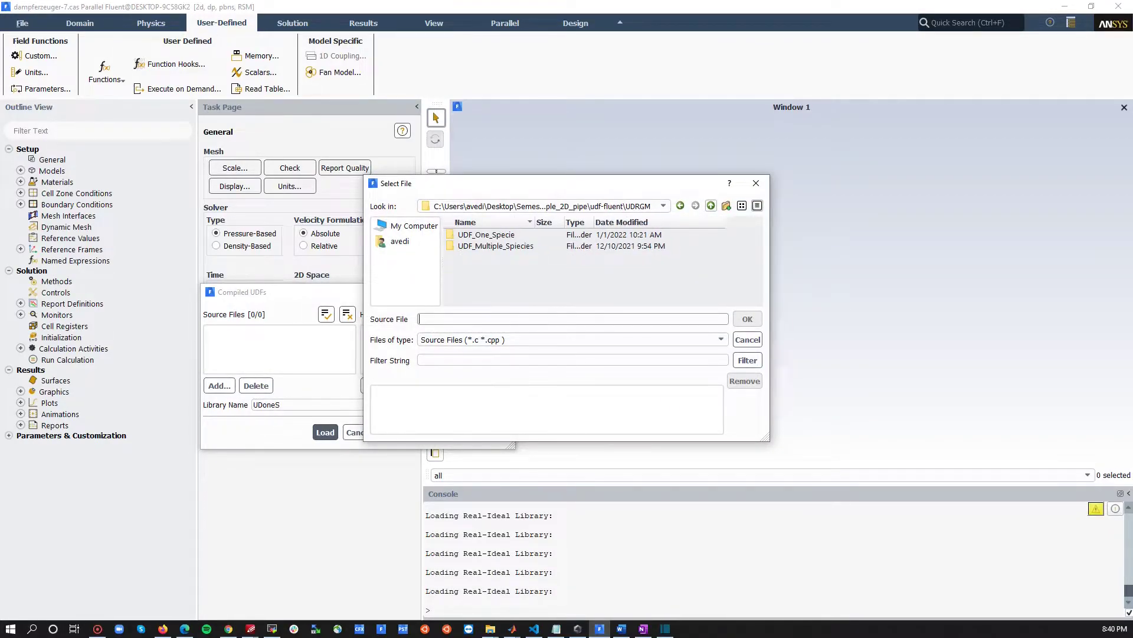
double_click(496, 245)
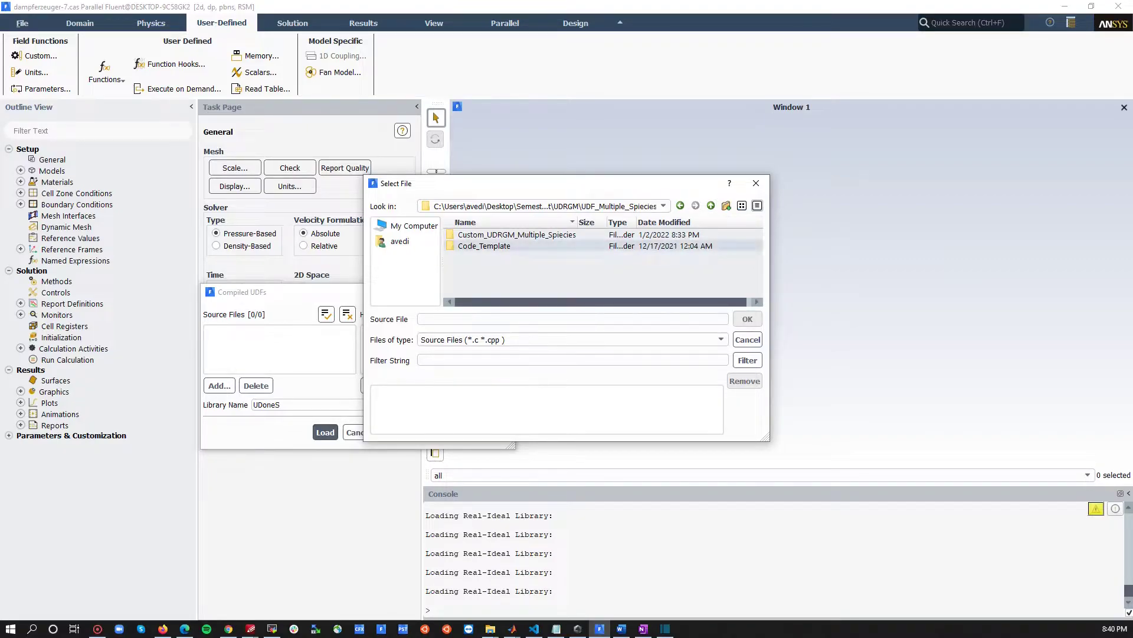
double_click(507, 235)
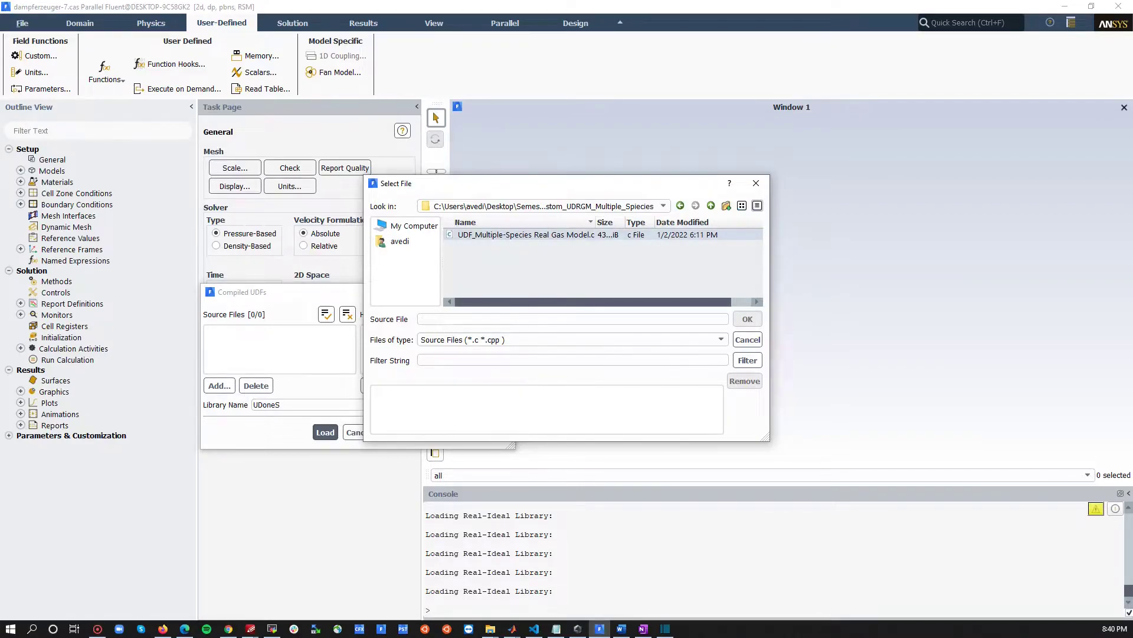
double_click(507, 234)
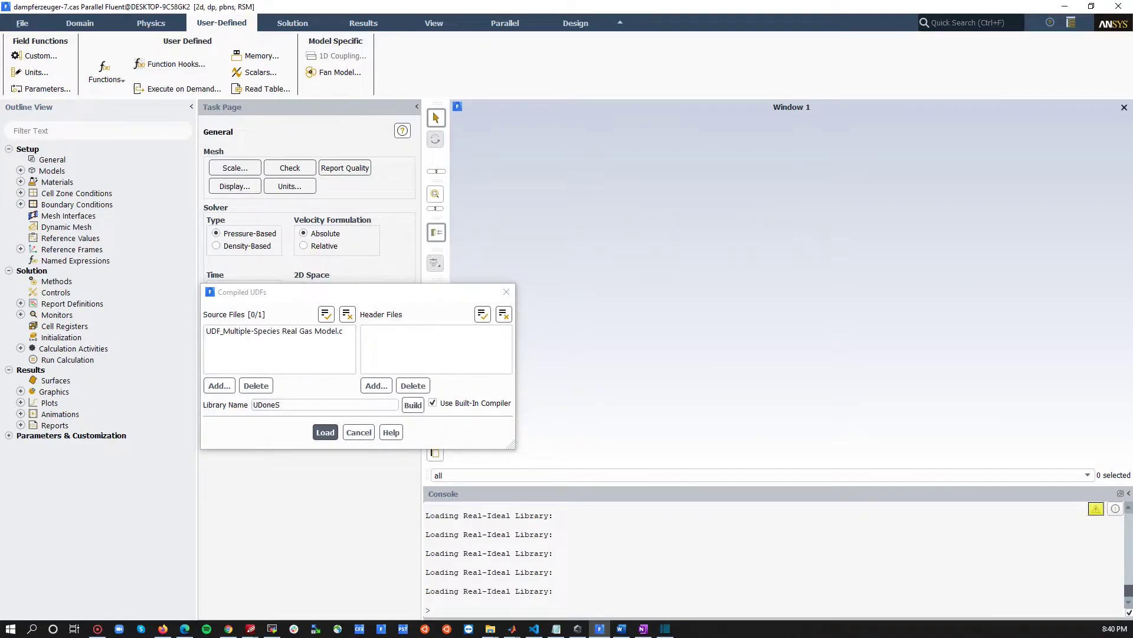
double_click(267, 404)
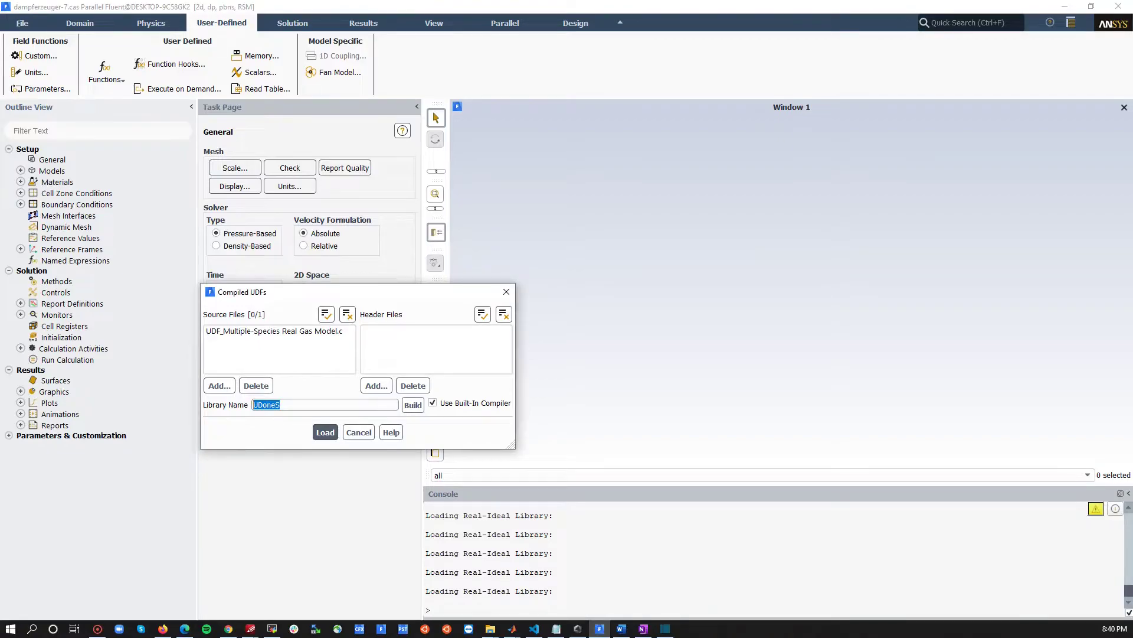
text(MultipleS)
- Build MultipleS, confirm the build, and load it after 'done building targets'
click(413, 404)
click(580, 350)
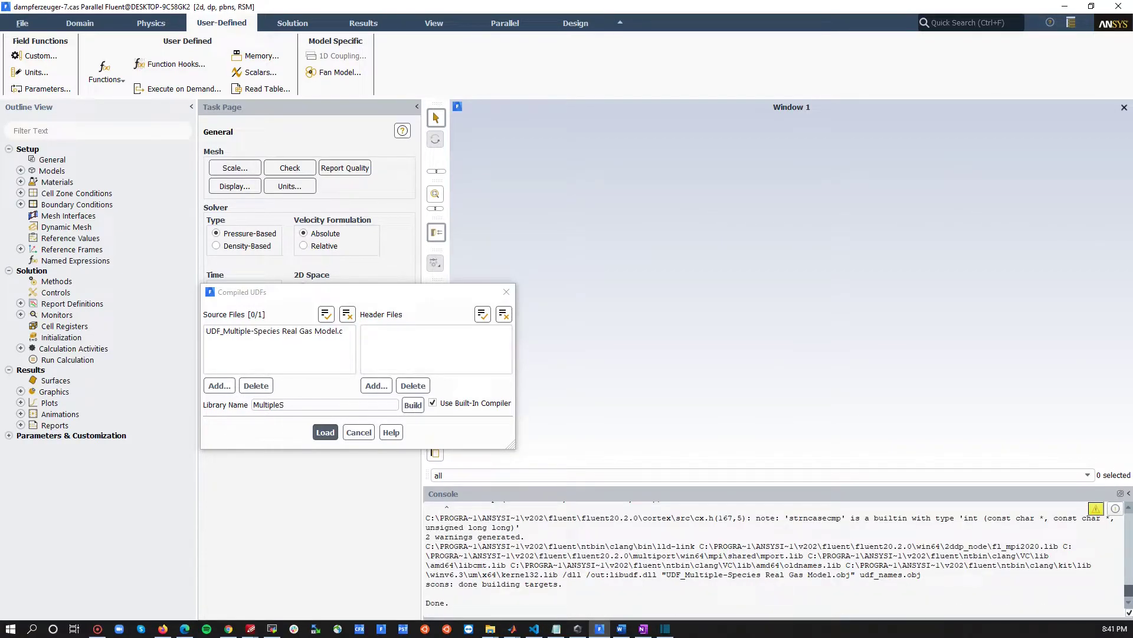
key(Return)
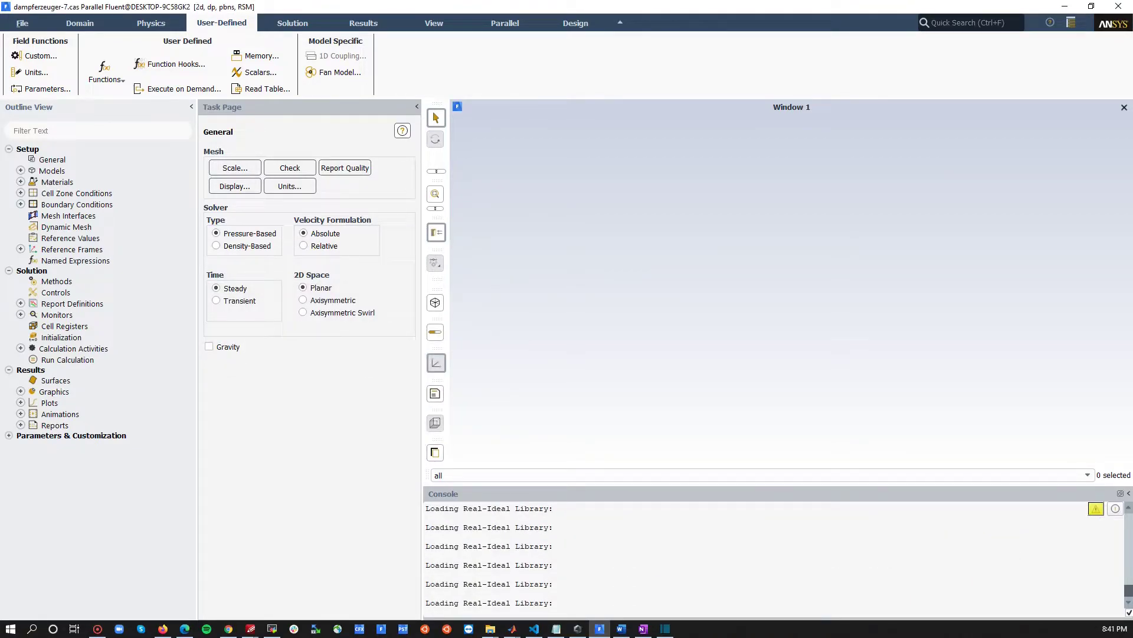
- Run user-defined-multispecies-real-gas-model in the console and answer yes
key(alt+Tab)
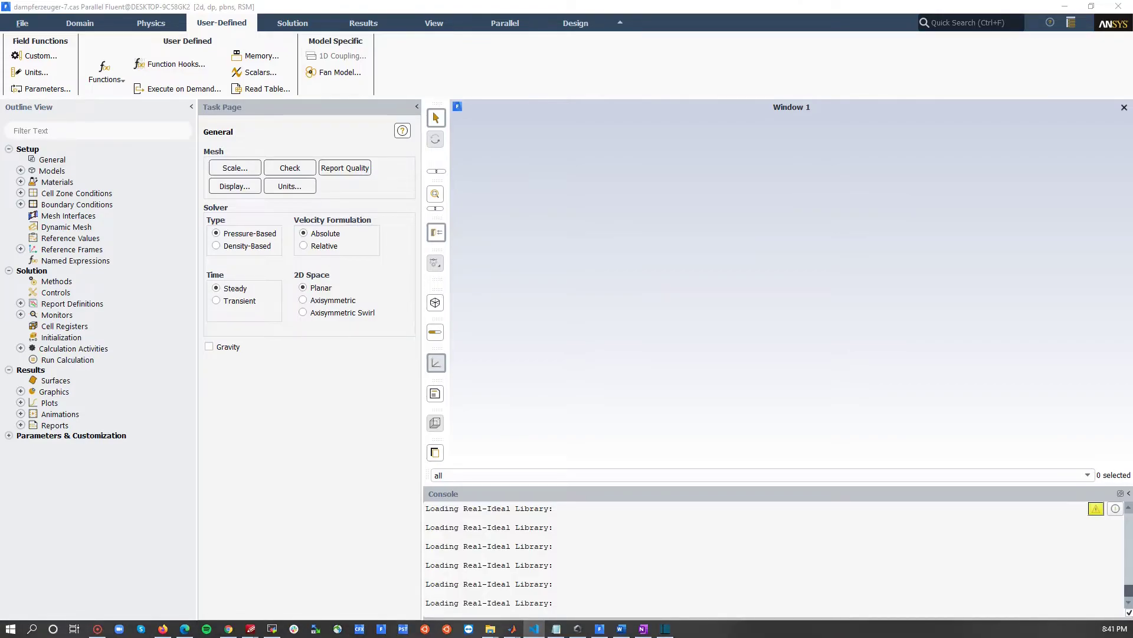
key(alt+Tab)
text(define/user-defined/real-gas-models/user-defined-multispecies-real-gas-model)
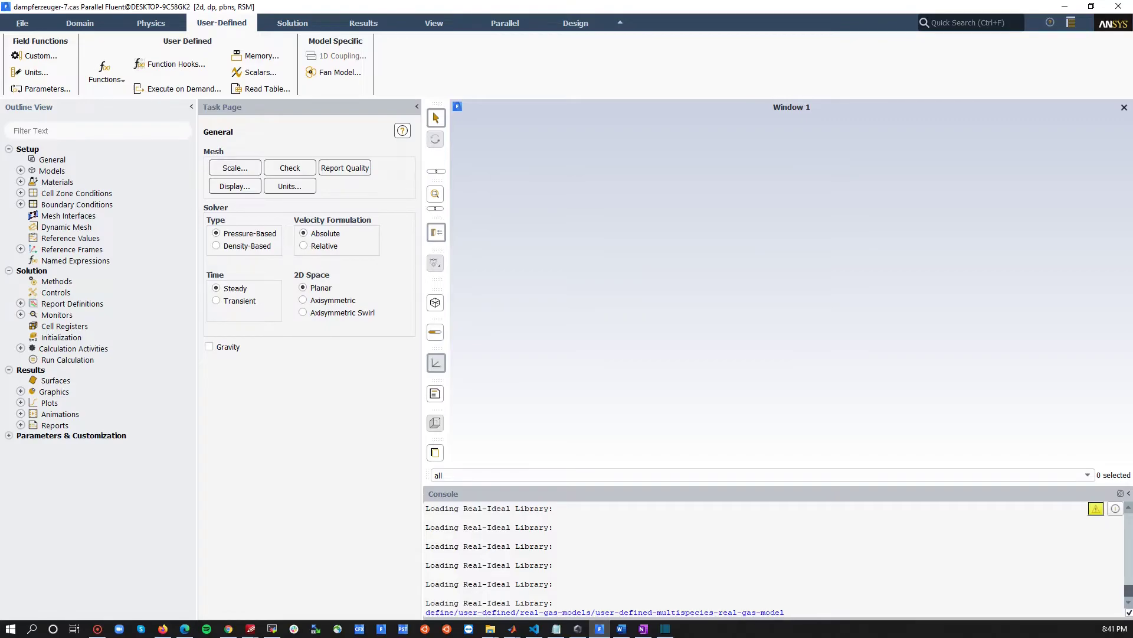
key(Return)
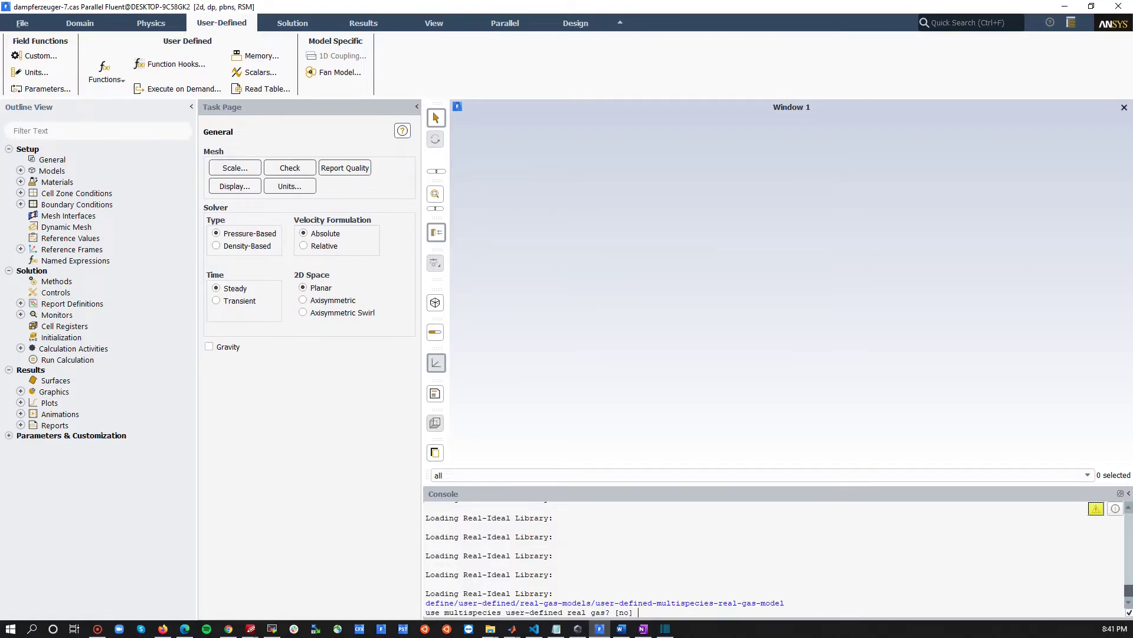
text(yes)
key(Return)
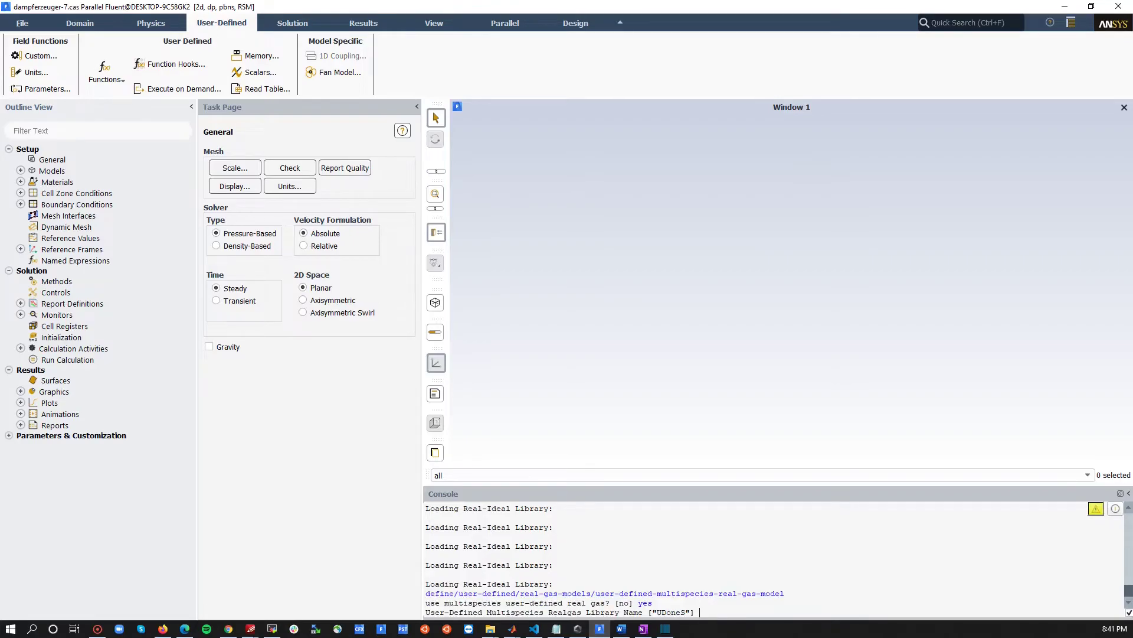
- Enter MultipleS as the multispecies real gas library name
key(super+e)
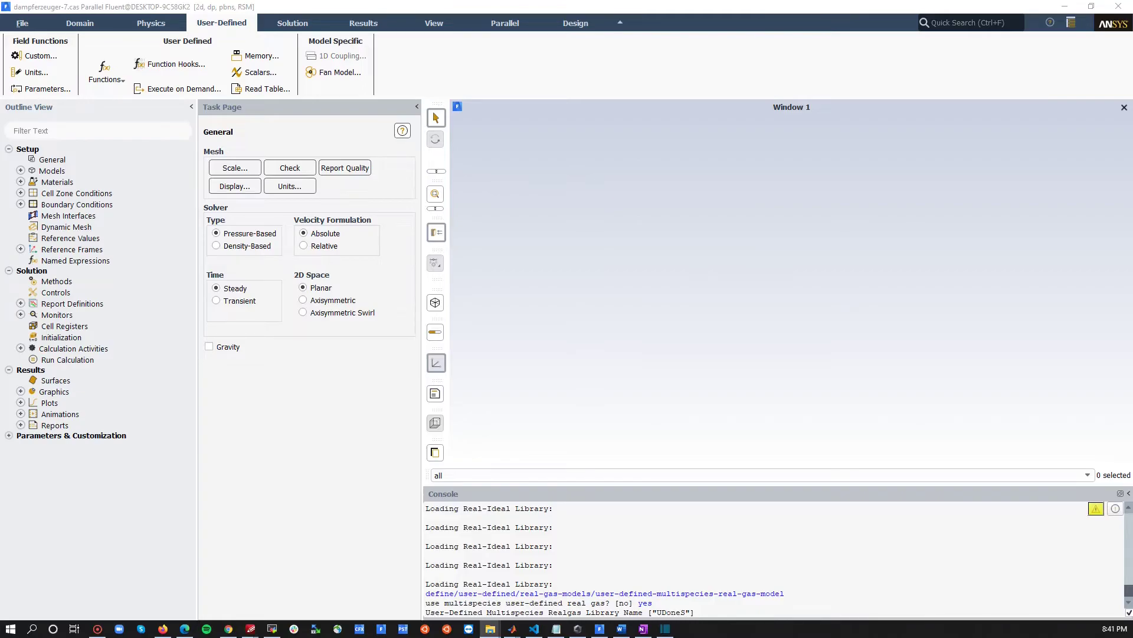
key(alt+Tab)
text(MultipleS)
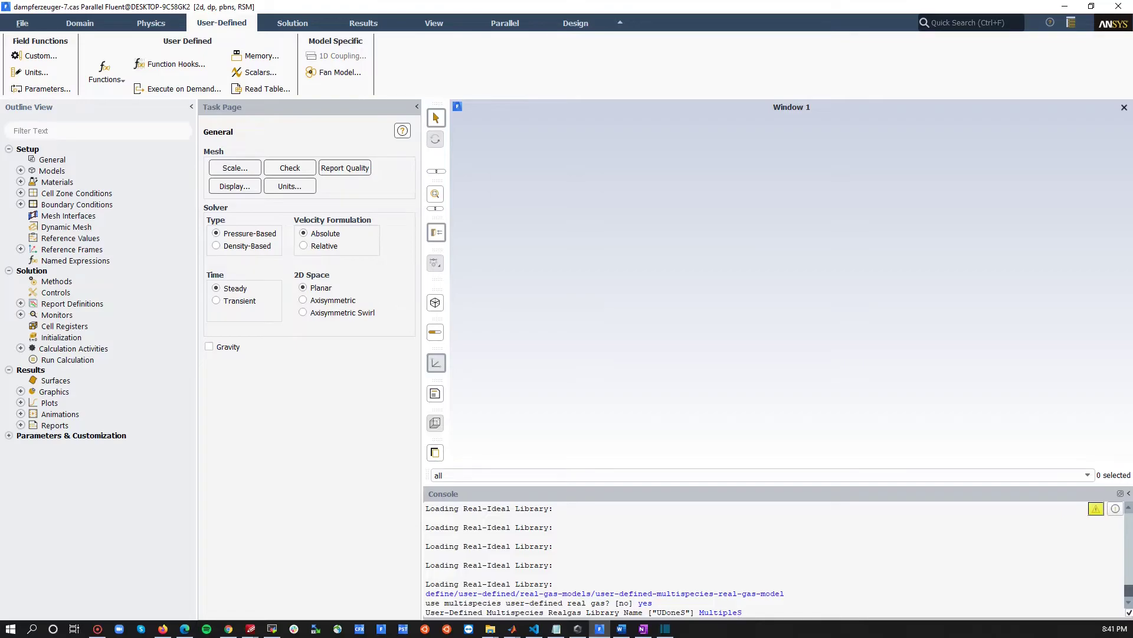
key(Return)
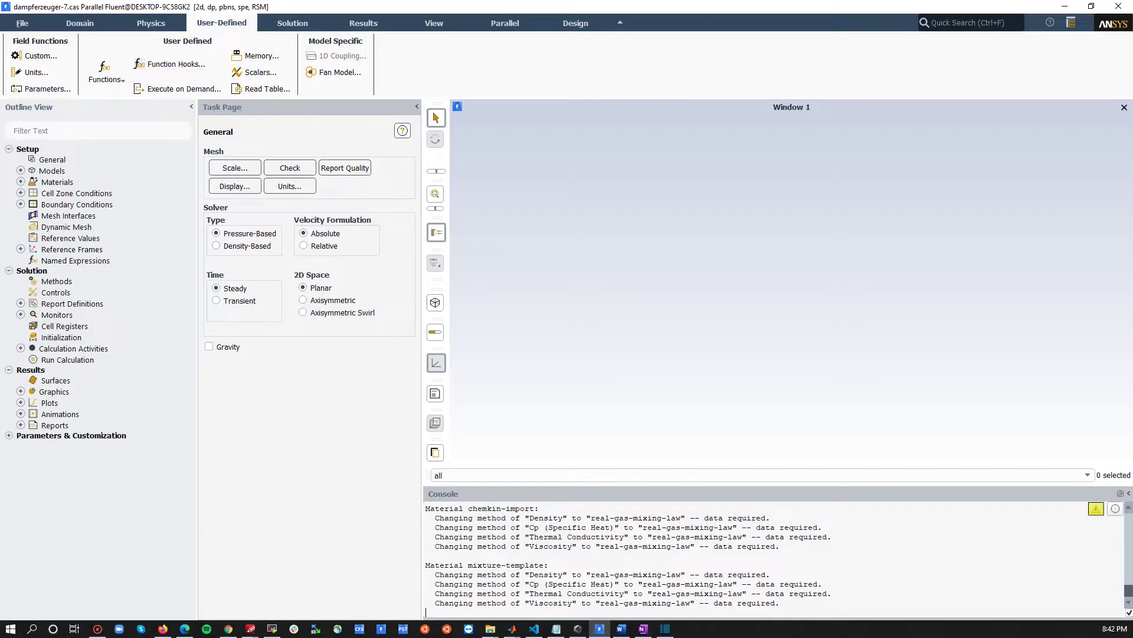
- Select the Peng-Robinson library loading line in the console output
drag(443, 494, 767, 561)
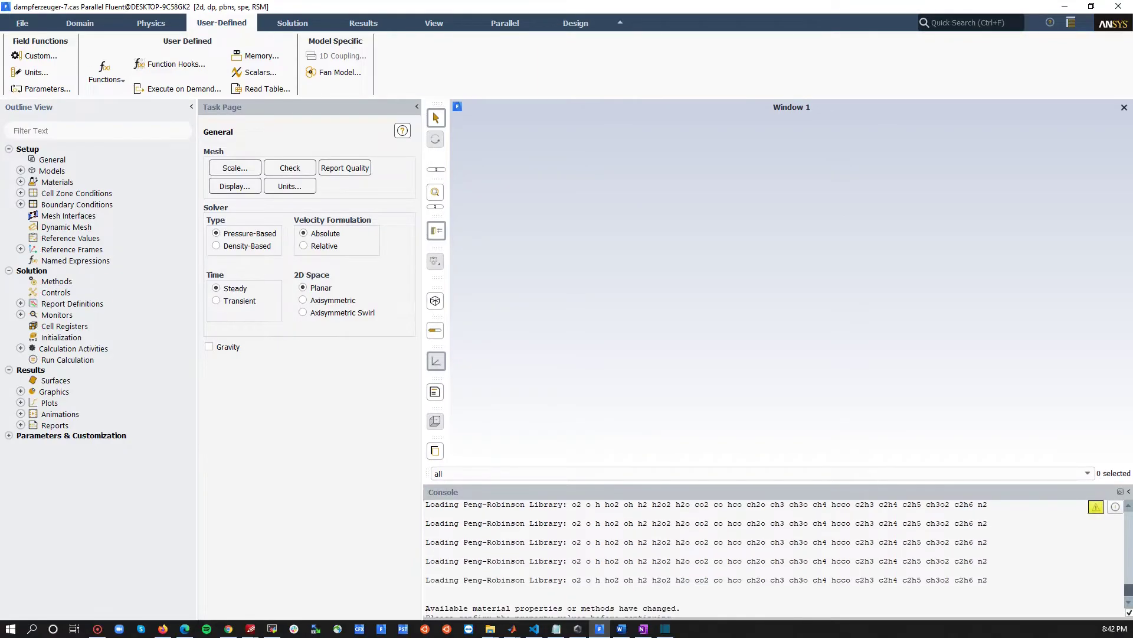
drag(567, 542, 426, 538)
triple_click(426, 533)
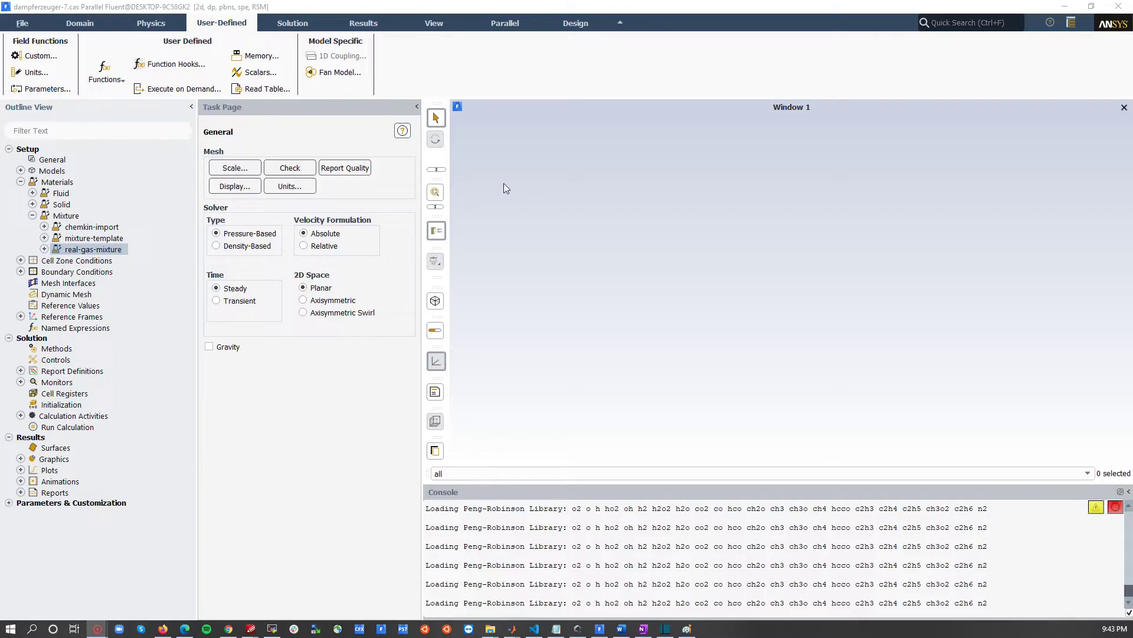
- Open real-gas-mixture and check Density, Cp, Thermal Conductivity and Viscosity use real-gas-mixing-law
double_click(92, 249)
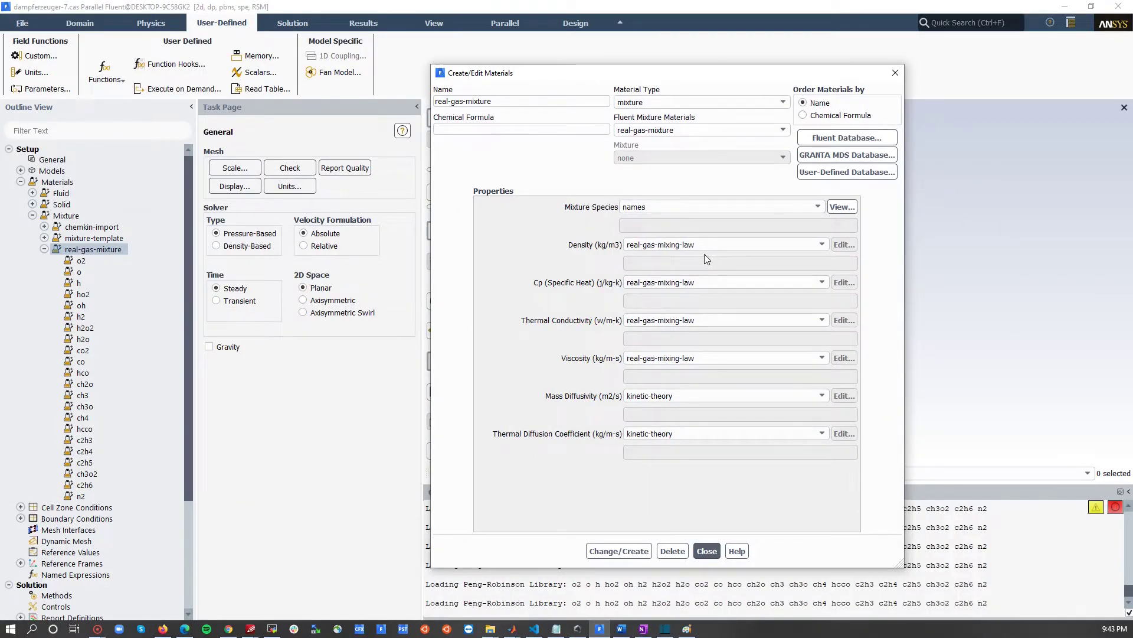
click(706, 246)
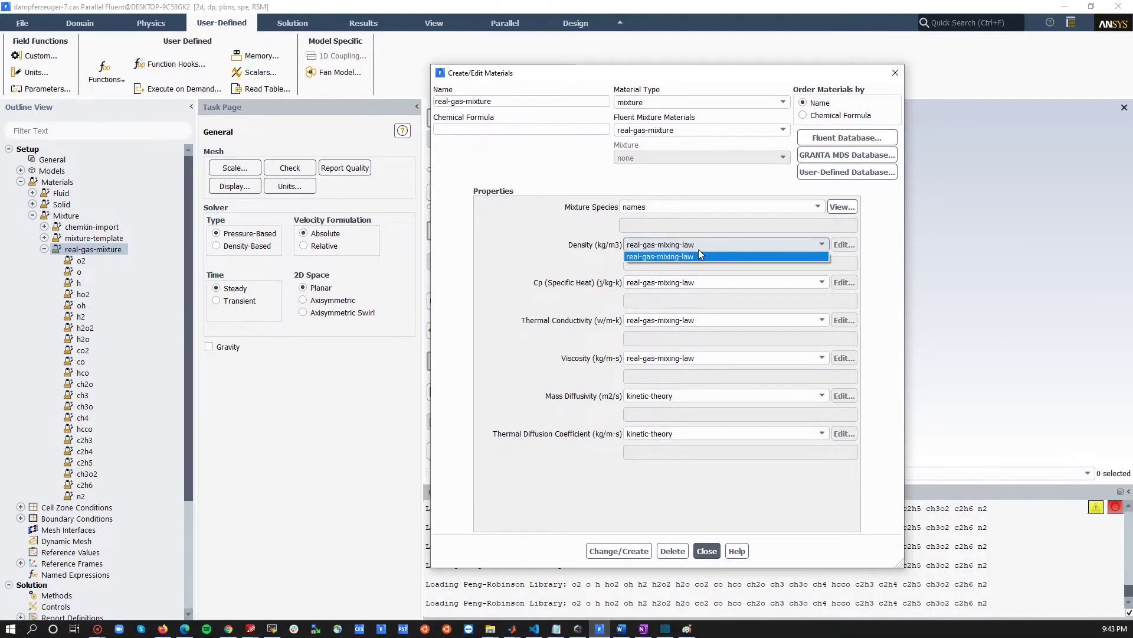
click(703, 282)
click(702, 320)
click(703, 361)
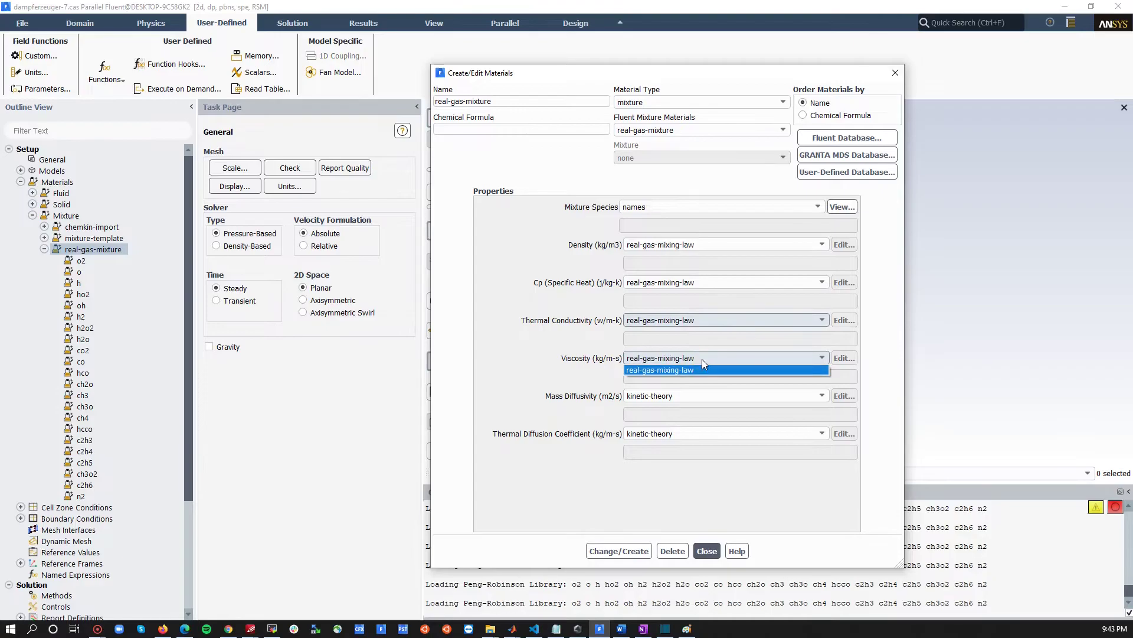
click(583, 356)
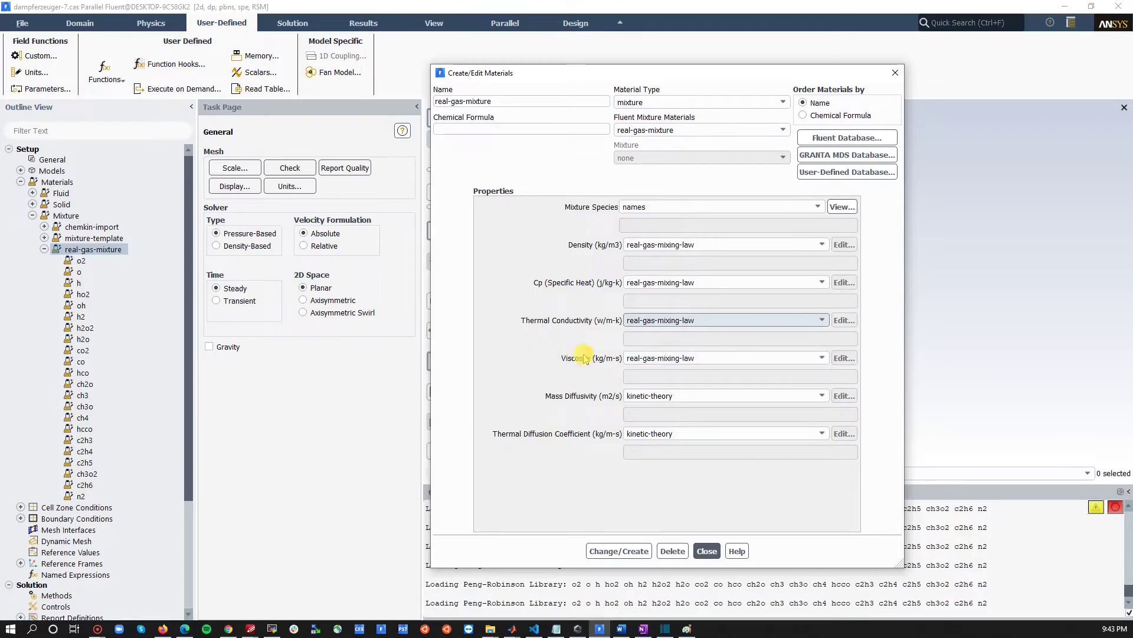
- Check Mass Diffusivity and keep kinetic-theory for the Thermal Diffusion Coefficient
click(724, 395)
click(724, 395)
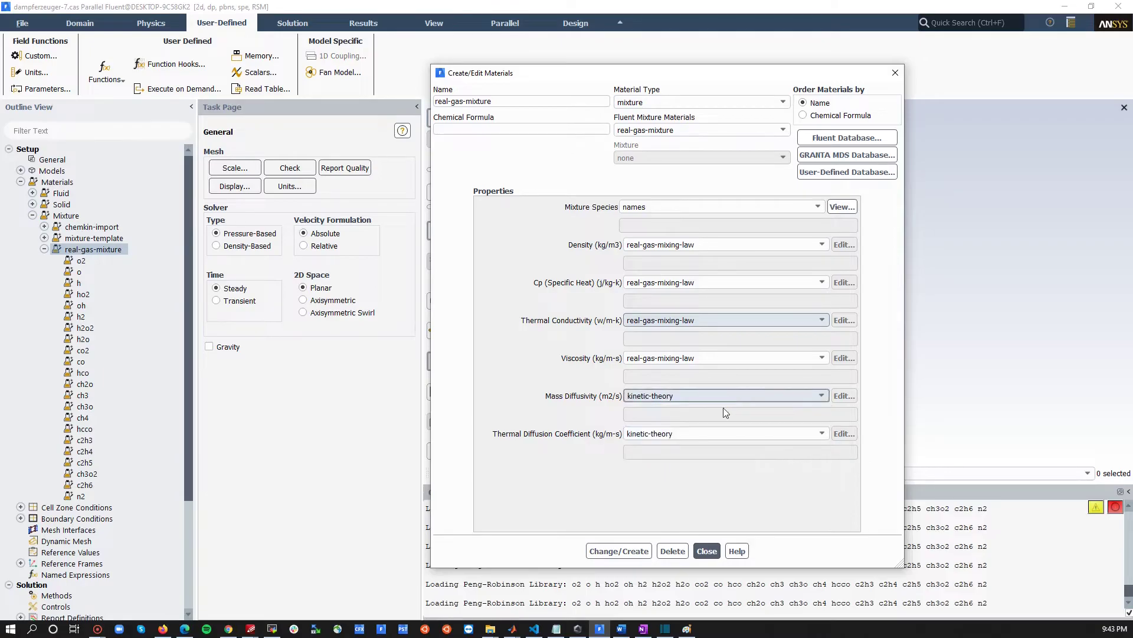
click(713, 434)
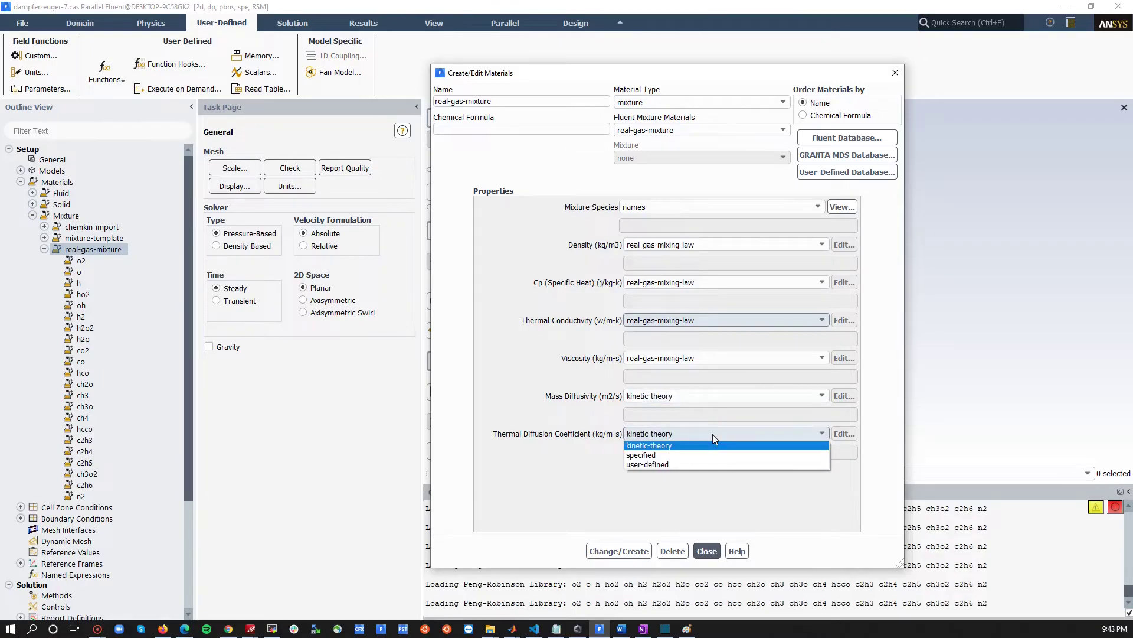
click(713, 434)
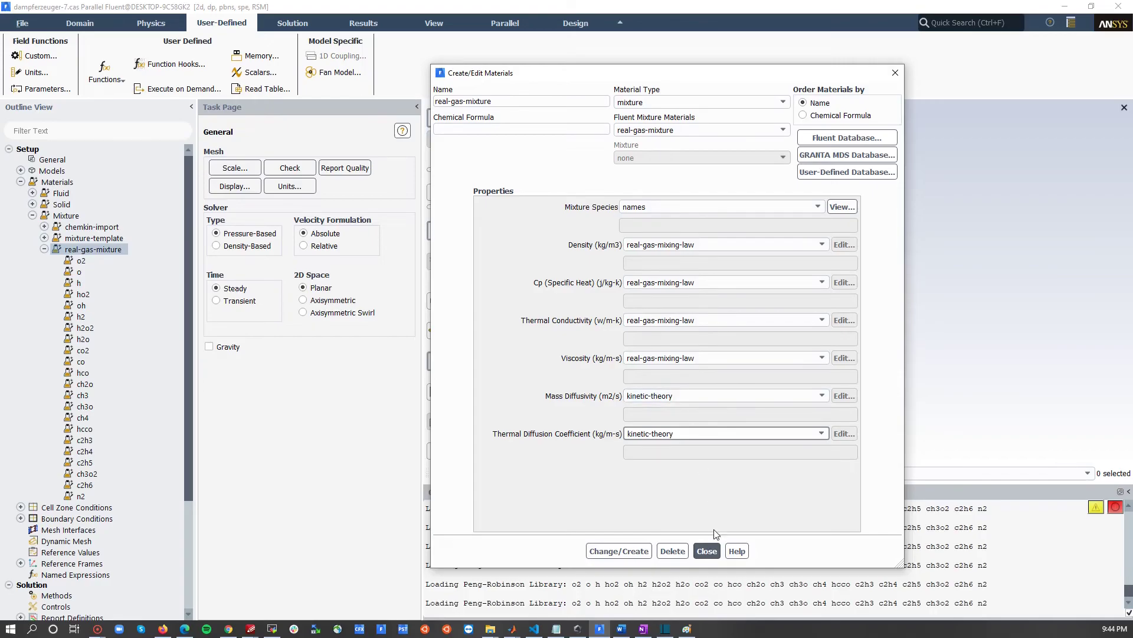
- Close the mixture dialog and open o2, showing L-J length 3.458 and energy 107.4
click(710, 548)
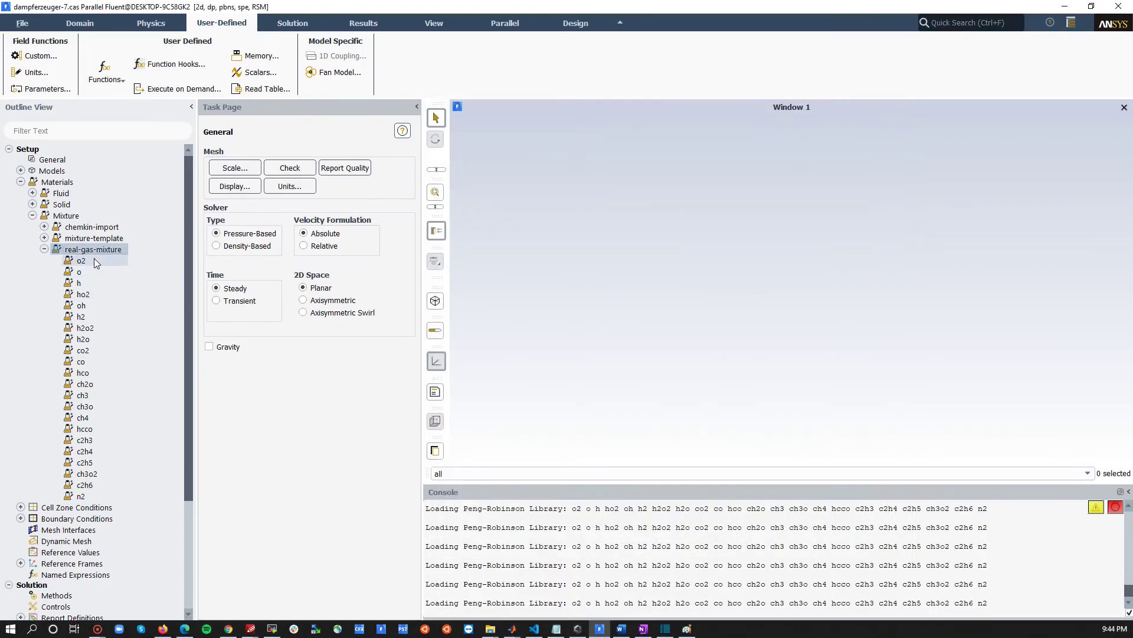
double_click(93, 260)
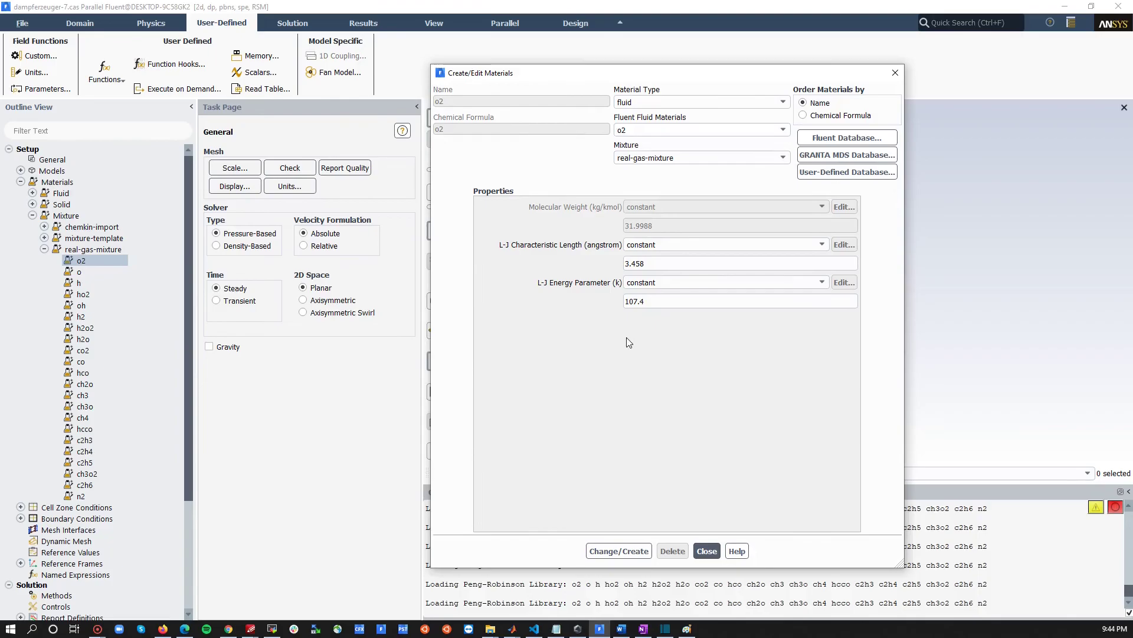